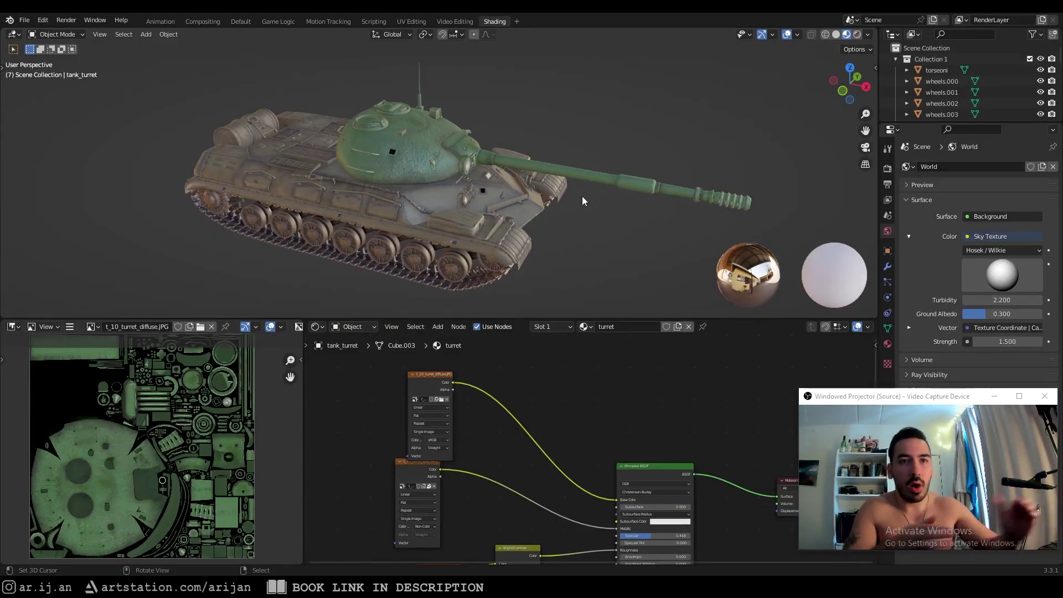
- Select the tank body, then switch to the browser and examine the Tank T-10M model on its Sketchfab page
{"action": "middle_click_drag", "start_coordinate": [562, 160], "coordinate": [560, 202]}
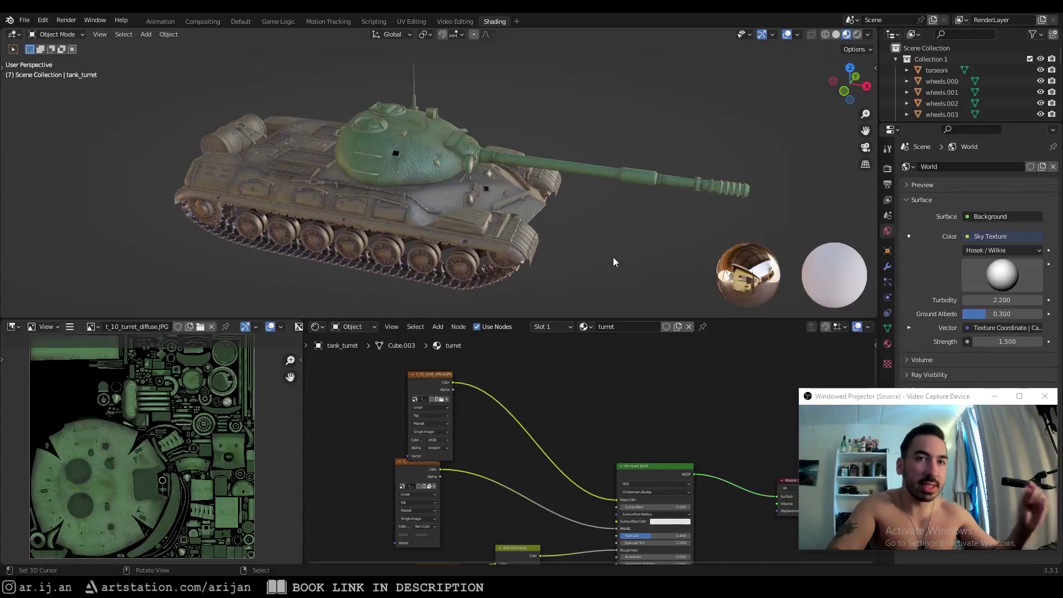
{"action": "middle_click_drag", "start_coordinate": [640, 300], "coordinate": [609, 251]}
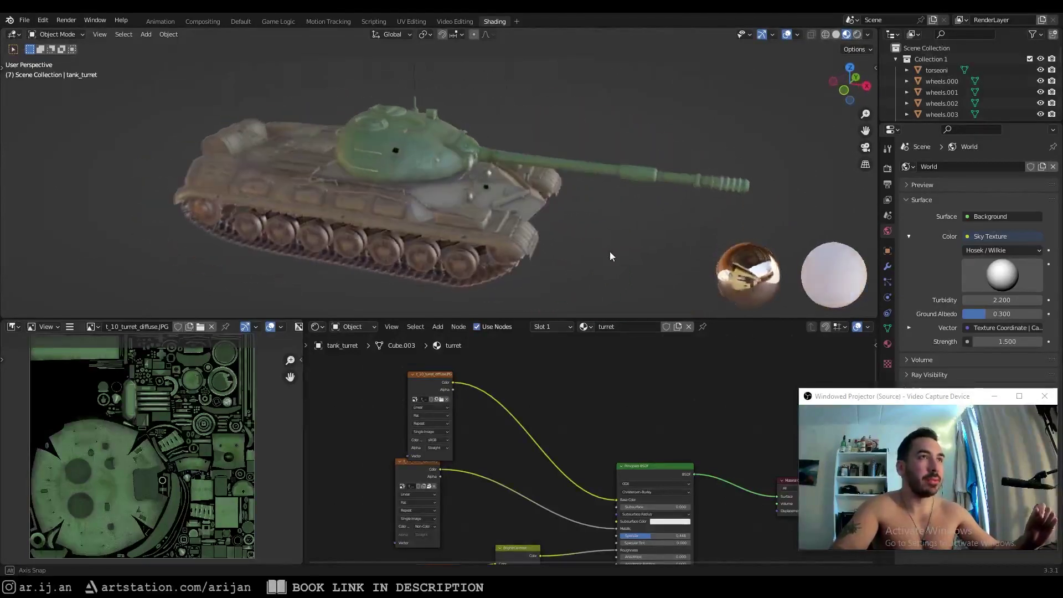
{"action": "left_click", "coordinate": [501, 233]}
{"action": "mouse_move", "coordinate": [97, 586]}
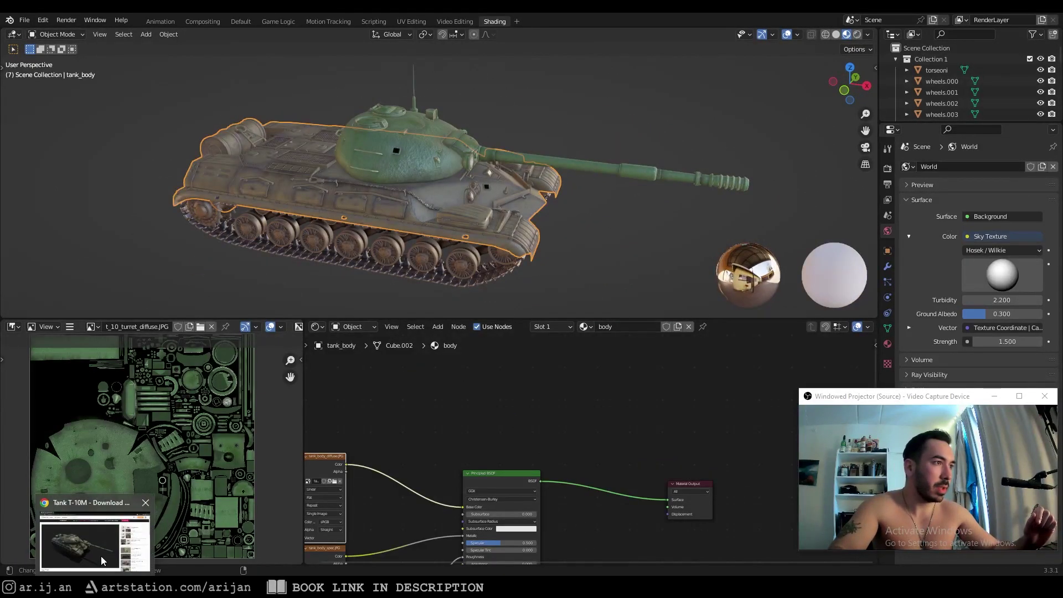
{"action": "left_click", "coordinate": [102, 558]}
{"action": "scroll", "coordinate": [368, 423], "scroll_direction": "down", "scroll_amount": 3}
{"action": "scroll", "coordinate": [56, 506], "scroll_direction": "down", "scroll_amount": 1}
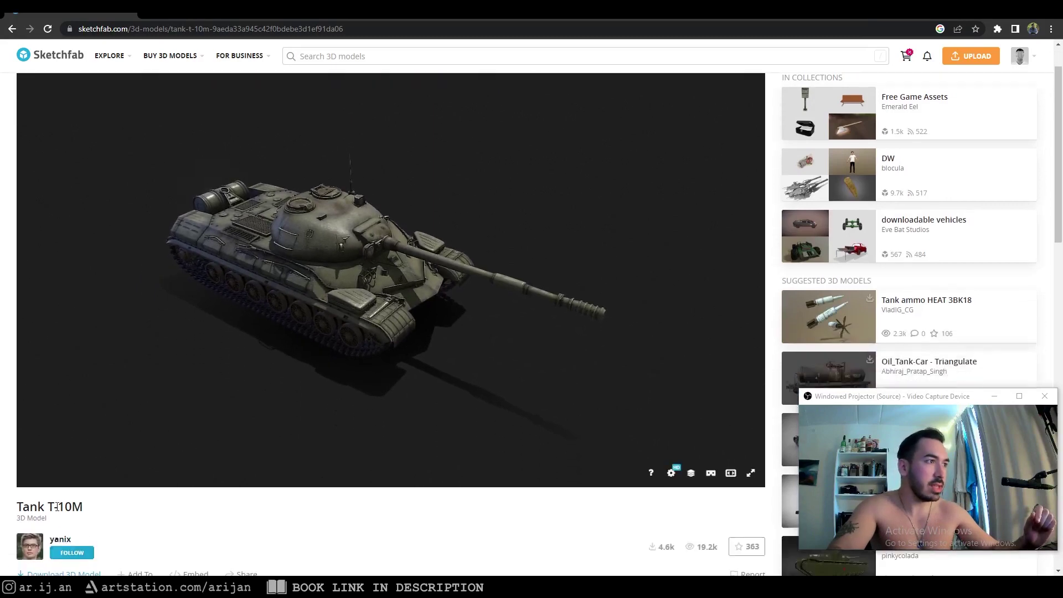
{"action": "scroll", "coordinate": [80, 512], "scroll_direction": "down", "scroll_amount": 1}
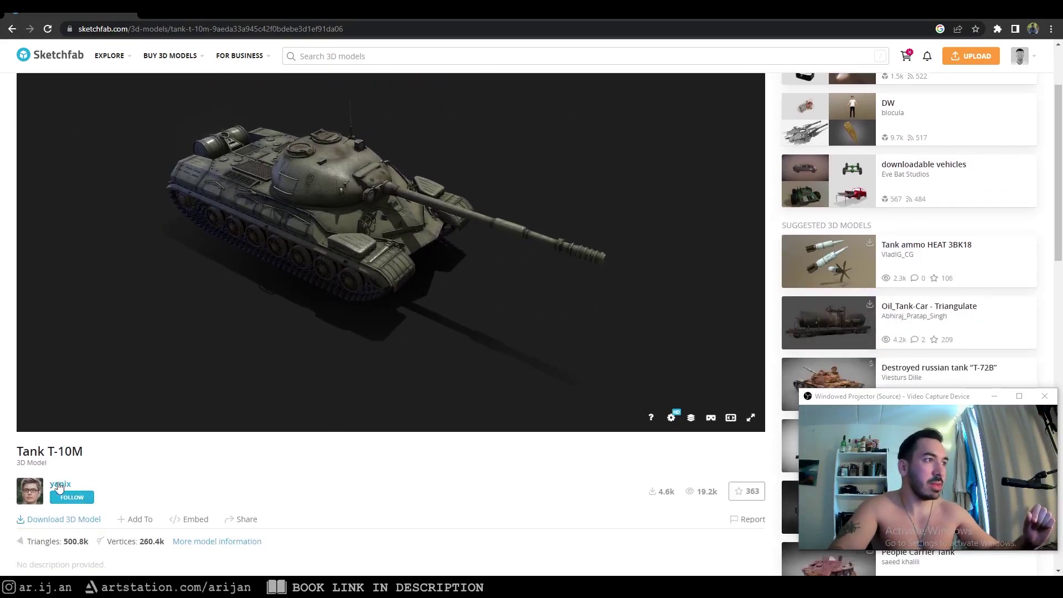
{"action": "scroll", "coordinate": [325, 503], "scroll_direction": "up", "scroll_amount": 1}
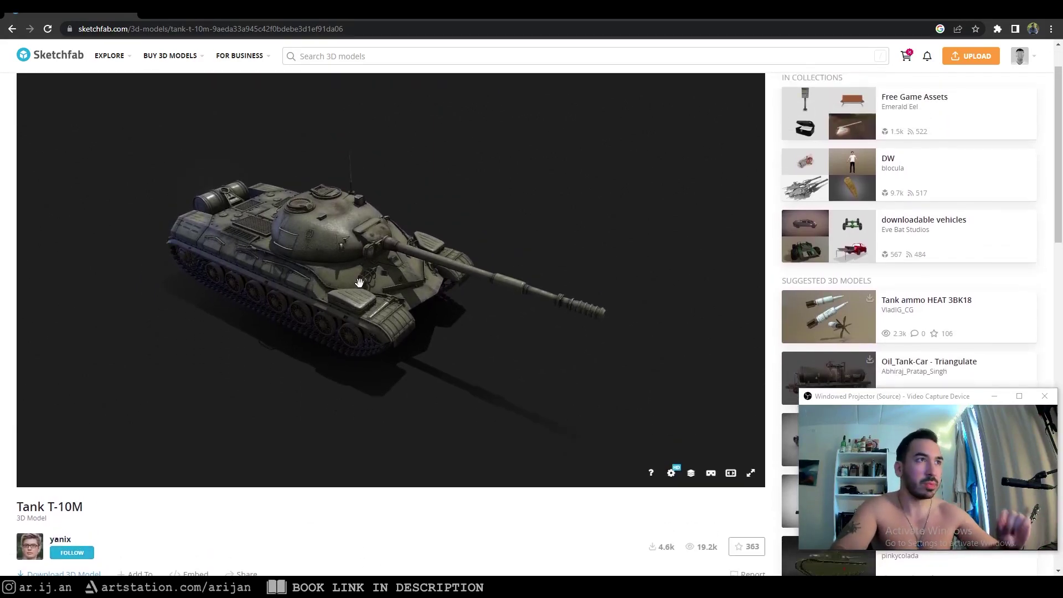
{"action": "left_click_drag", "start_coordinate": [359, 282], "coordinate": [441, 303]}
- Switch back to Blender and select the tank turret to inspect its colour against the body
{"action": "key", "text": "alt+Tab"}
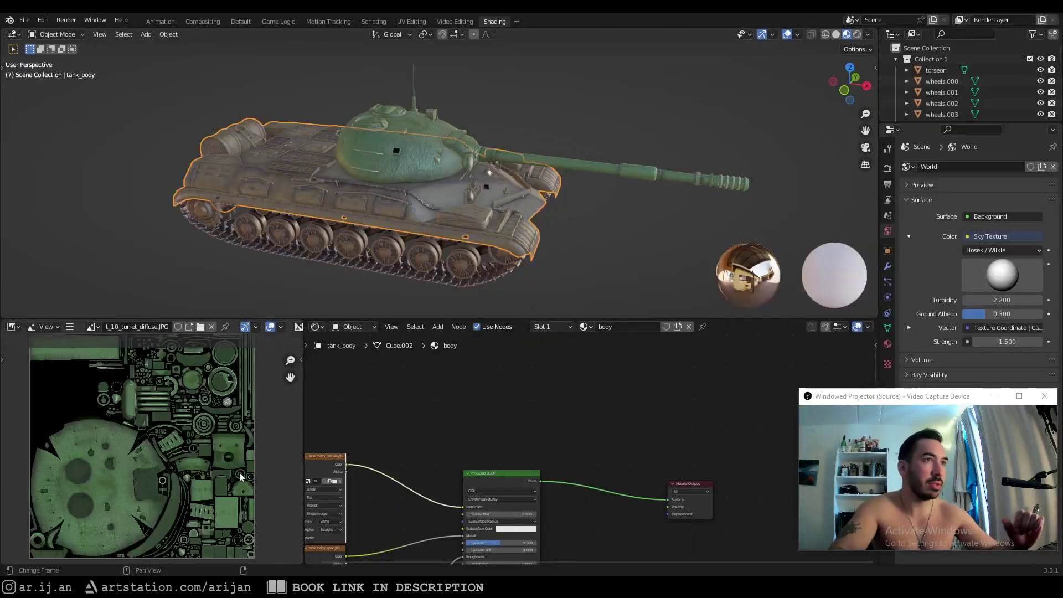
{"action": "left_click", "coordinate": [529, 120]}
{"action": "mouse_move", "coordinate": [529, 120]}
{"action": "middle_mouse_down"}
{"action": "mouse_move", "coordinate": [380, 209]}
{"action": "mouse_move", "coordinate": [529, 220]}
{"action": "mouse_move", "coordinate": [398, 145]}
{"action": "middle_mouse_up"}
{"action": "left_click", "coordinate": [397, 145]}
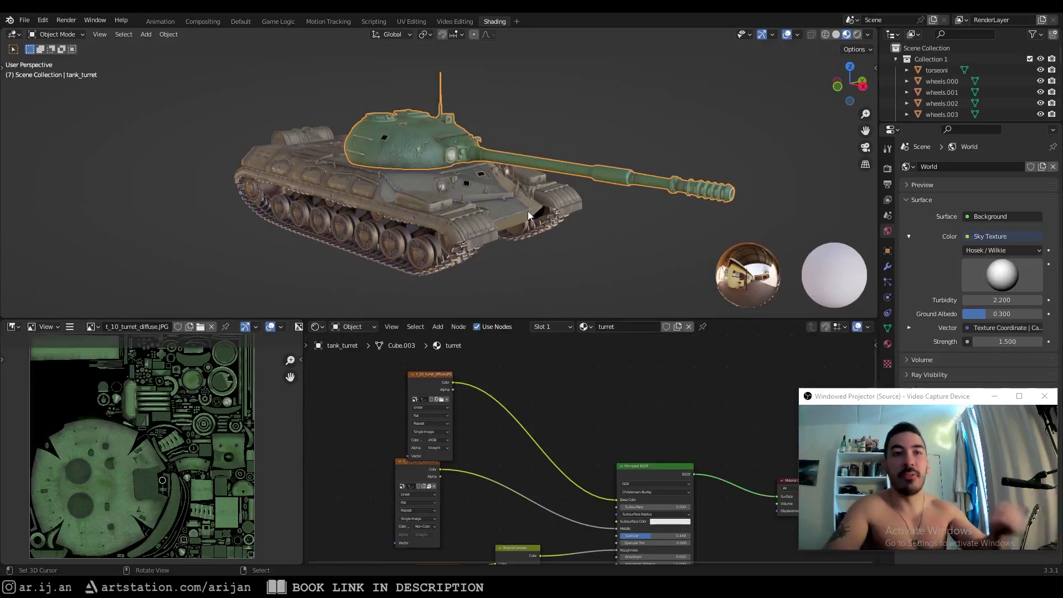
{"action": "middle_click_drag", "start_coordinate": [561, 233], "coordinate": [444, 238]}
{"action": "scroll", "coordinate": [527, 224], "scroll_direction": "up", "scroll_amount": 1}
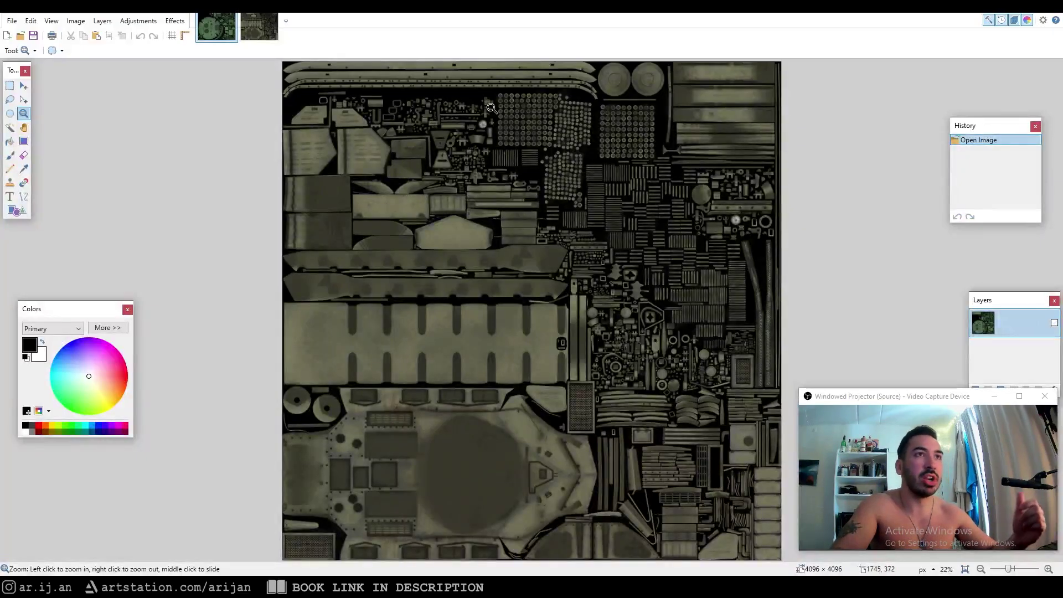
- Compare the tank body texture's colours with the turret texture across the two open images in the image editor
{"action": "left_click", "coordinate": [10, 86]}
{"action": "left_click", "coordinate": [354, 188]}
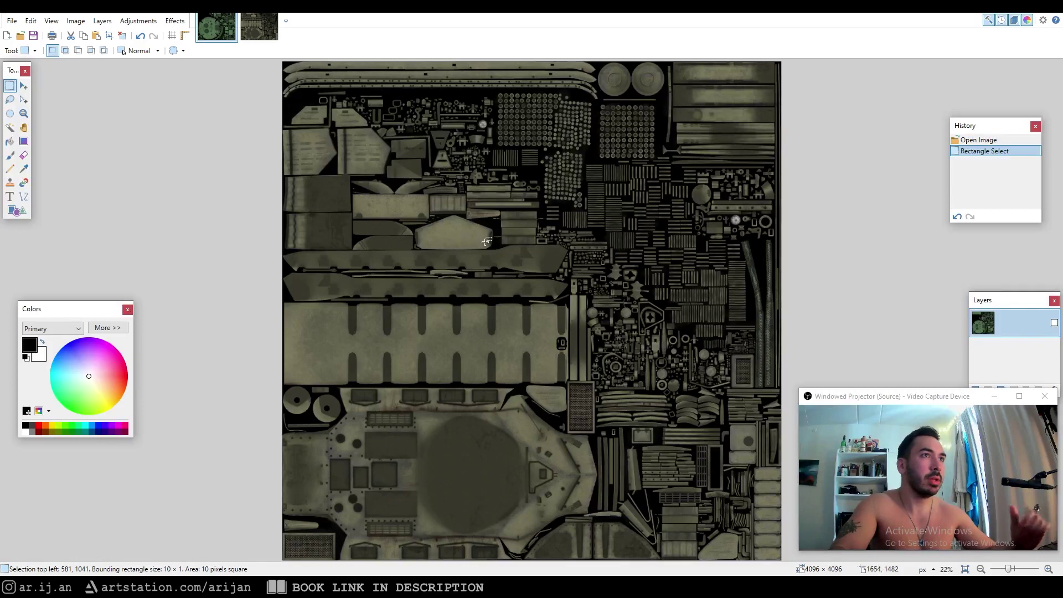
{"action": "scroll", "coordinate": [502, 242], "scroll_direction": "down", "scroll_amount": 1, "text": "ctrl"}
{"action": "scroll", "coordinate": [502, 242], "scroll_direction": "up", "scroll_amount": 1, "text": "ctrl"}
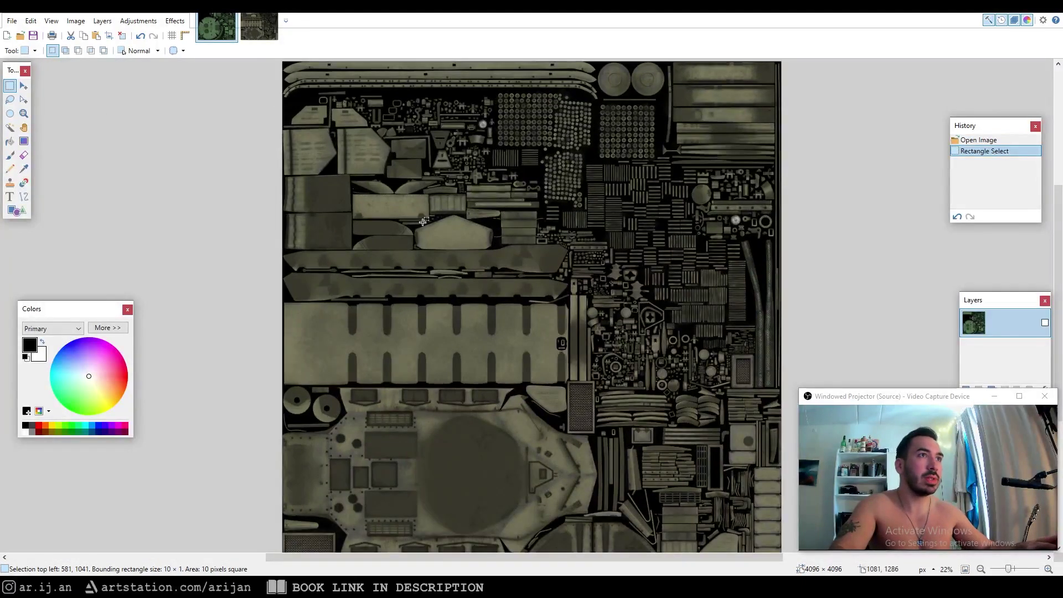
{"action": "left_click", "coordinate": [221, 31]}
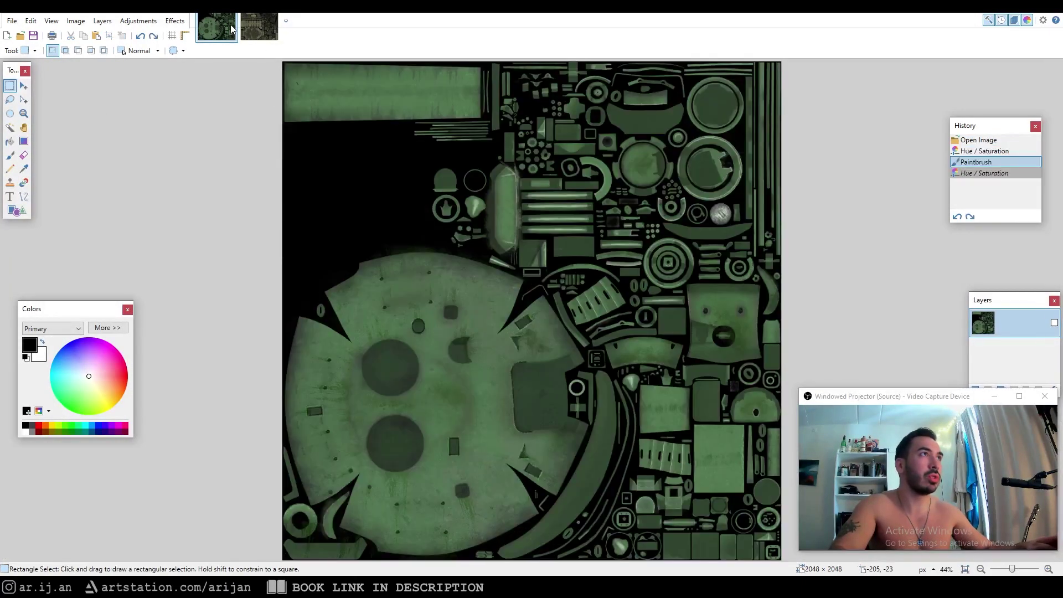
{"action": "scroll", "coordinate": [548, 279], "scroll_direction": "down", "scroll_amount": 1, "text": "ctrl"}
{"action": "scroll", "coordinate": [548, 280], "scroll_direction": "up", "scroll_amount": 1, "text": "ctrl"}
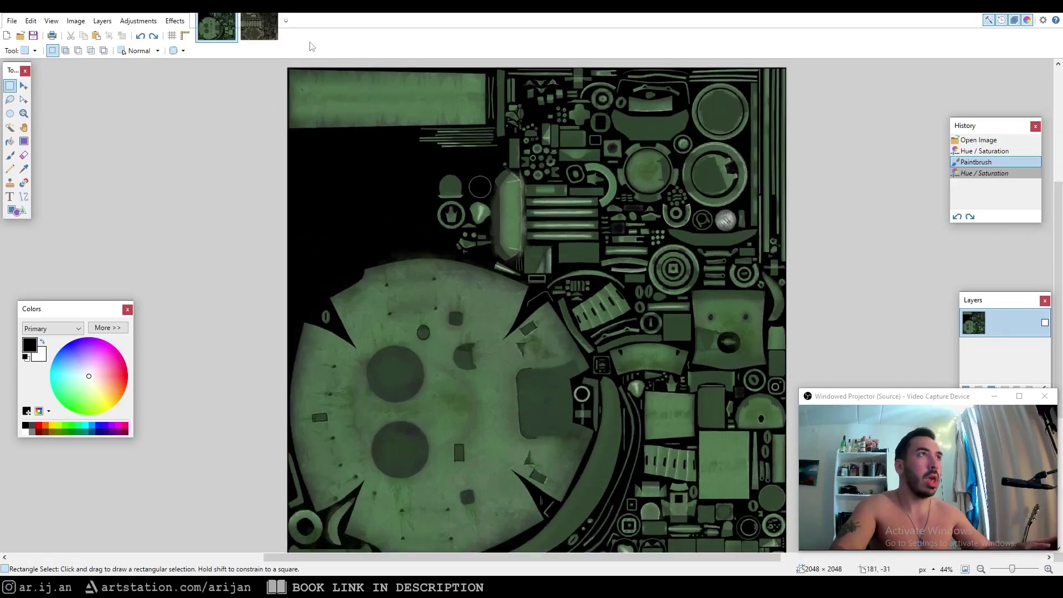
{"action": "left_click", "coordinate": [259, 31]}
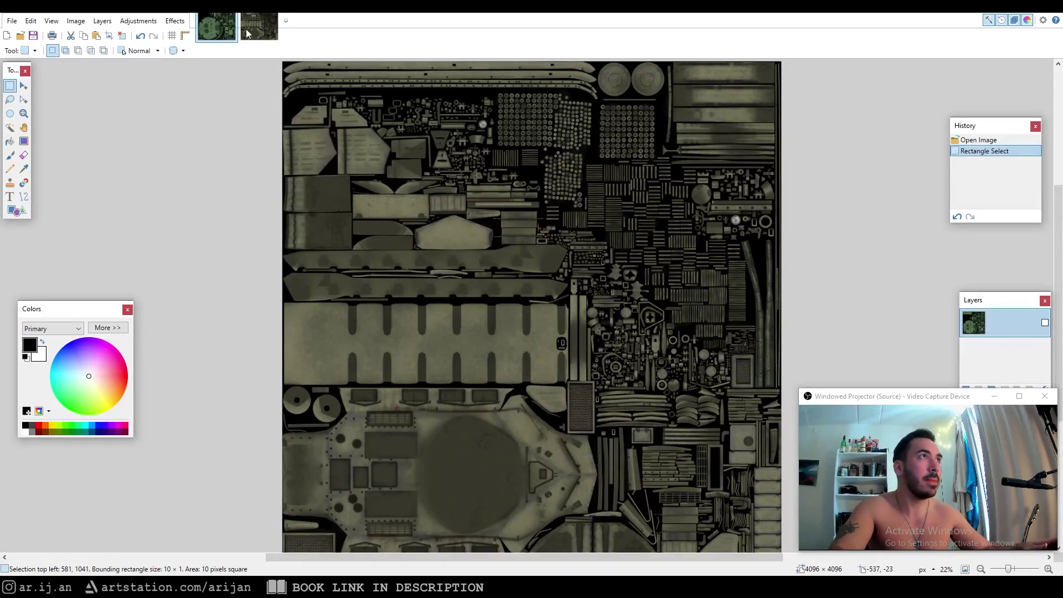
{"action": "left_click", "coordinate": [232, 33]}
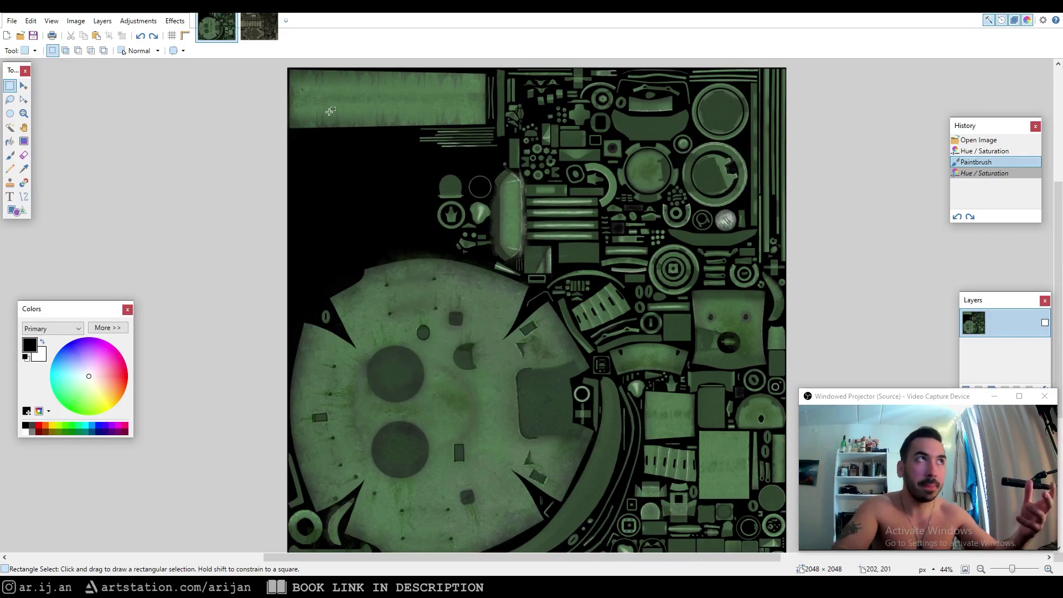
{"action": "left_click", "coordinate": [247, 23]}
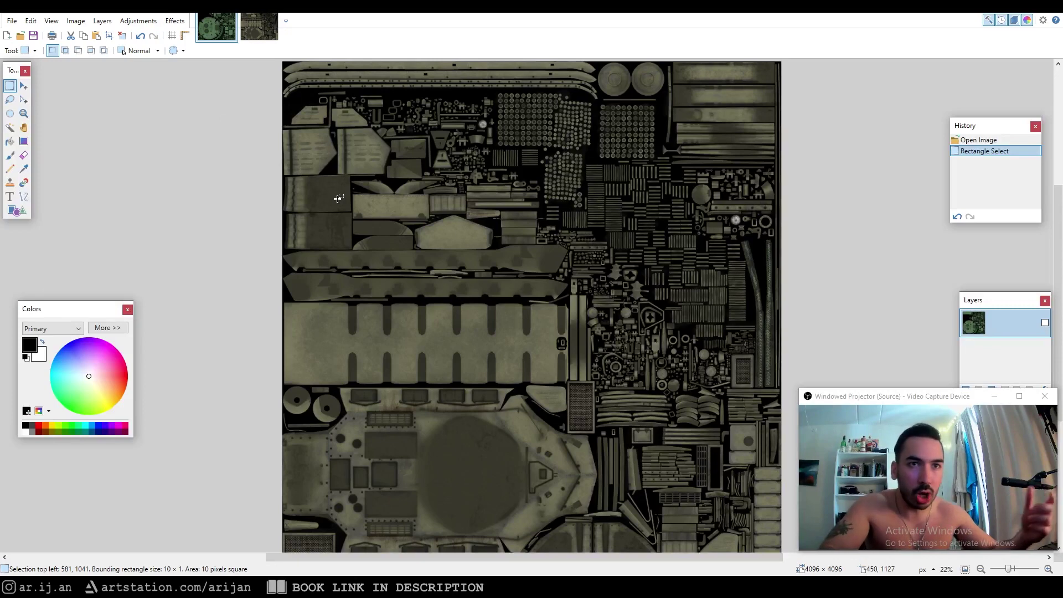
{"action": "left_click", "coordinate": [210, 28]}
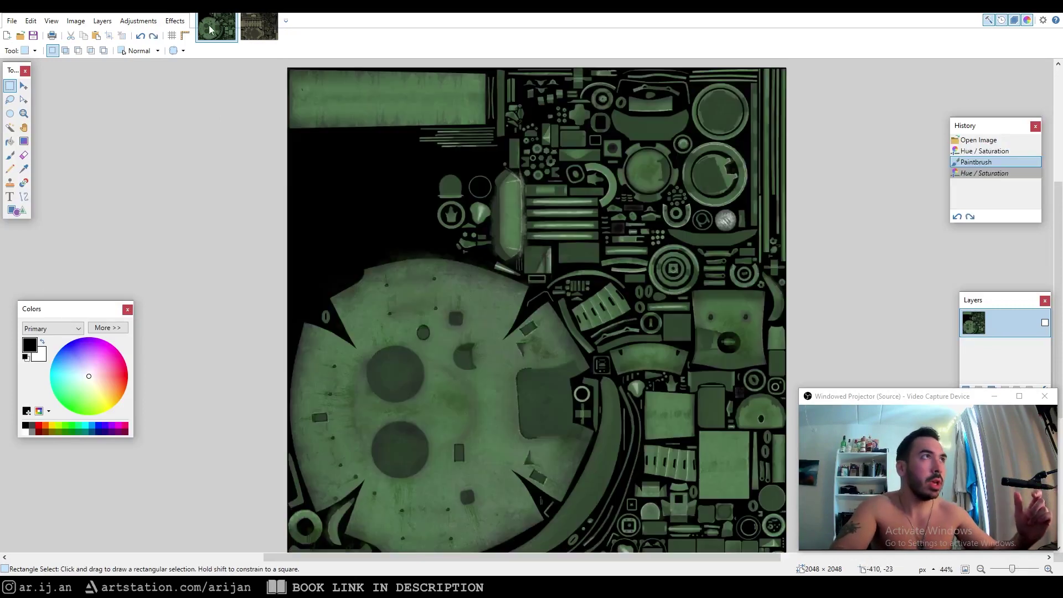
- Apply a Hue / Saturation adjustment to the green turret texture with hue -30 and saturation 73
{"action": "left_click", "coordinate": [138, 21]}
{"action": "left_click", "coordinate": [146, 21]}
{"action": "left_click", "coordinate": [146, 21]}
{"action": "left_click", "coordinate": [146, 21]}
{"action": "left_click", "coordinate": [146, 21]}
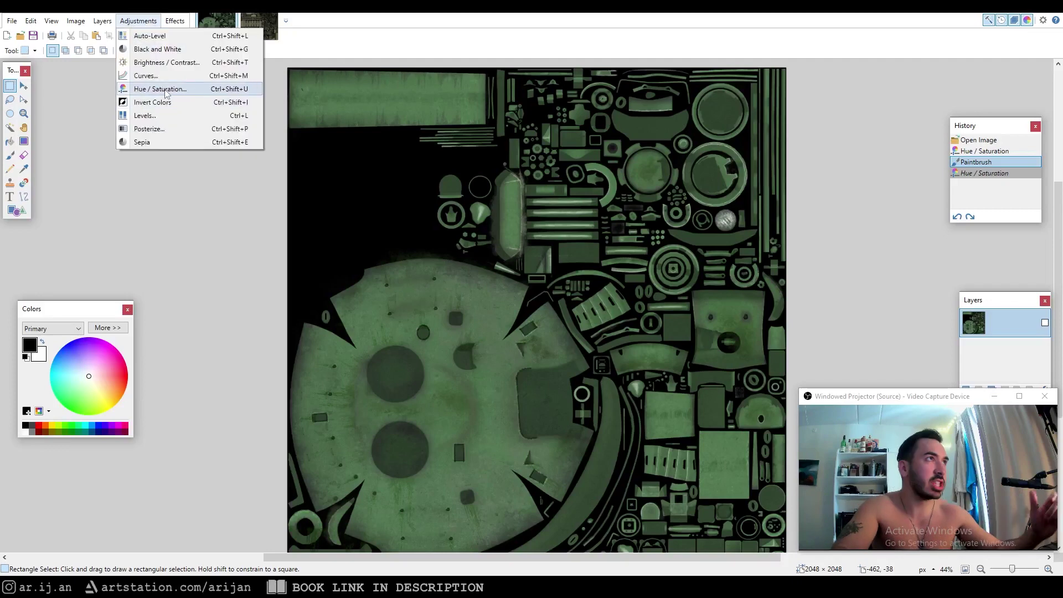
{"action": "left_click", "coordinate": [160, 89]}
{"action": "left_click_drag", "start_coordinate": [502, 228], "coordinate": [582, 256]}
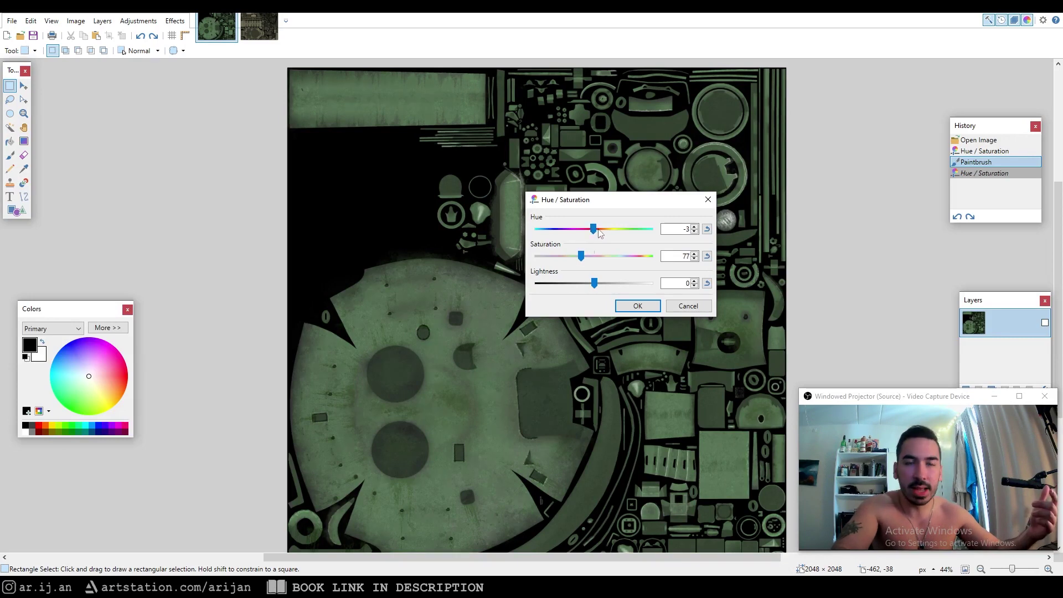
{"action": "left_click_drag", "start_coordinate": [596, 233], "coordinate": [579, 256]}
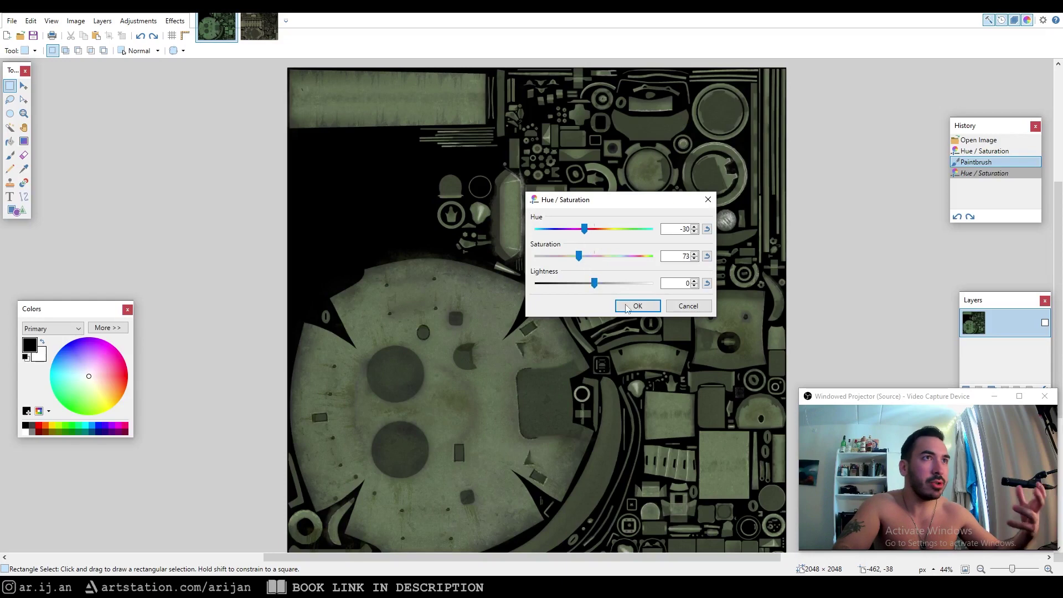
{"action": "left_click", "coordinate": [638, 307]}
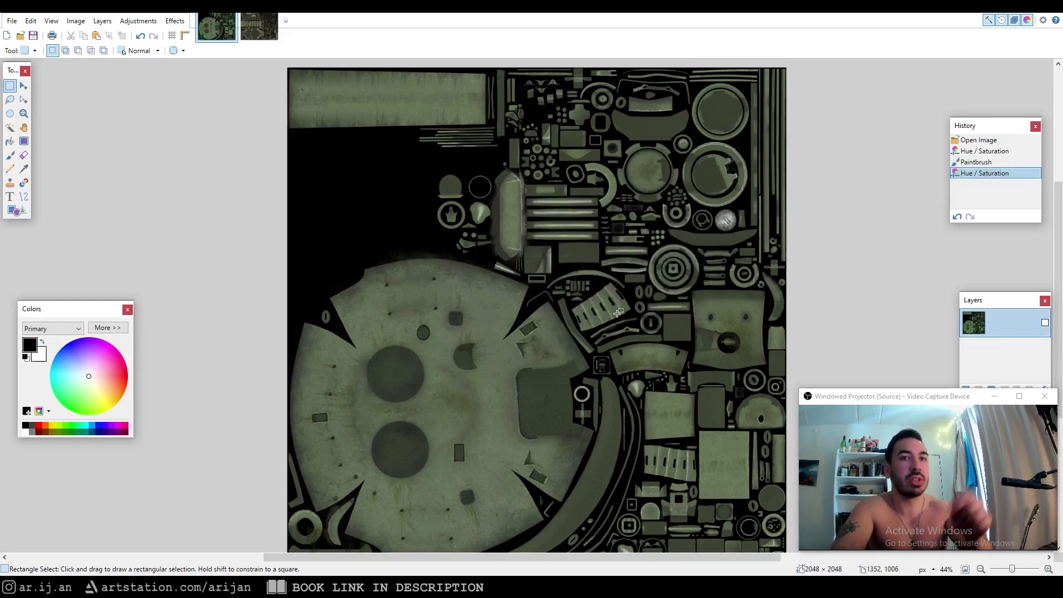
- Compare the adjusted turret texture with the body texture
{"action": "left_click", "coordinate": [265, 26]}
{"action": "left_click", "coordinate": [223, 26]}
{"action": "left_click", "coordinate": [260, 28]}
{"action": "left_click", "coordinate": [222, 35]}
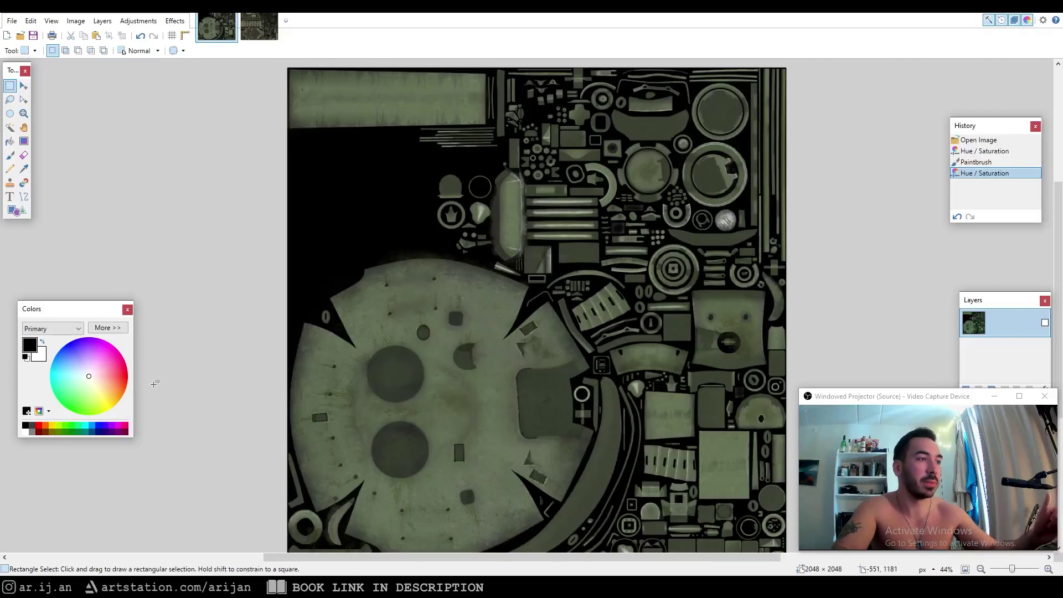
- Switch to Blender and move the turret's diffuse texture node directly above its specular texture node
{"action": "key", "text": "alt+Tab"}
{"action": "left_click", "coordinate": [555, 142]}
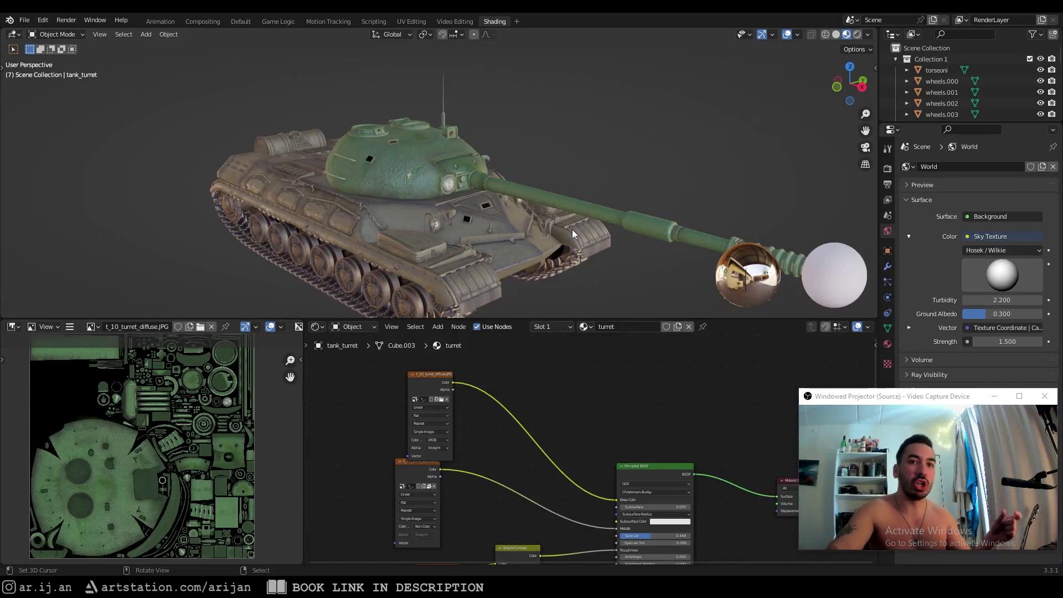
{"action": "middle_click_drag", "start_coordinate": [679, 227], "coordinate": [531, 260]}
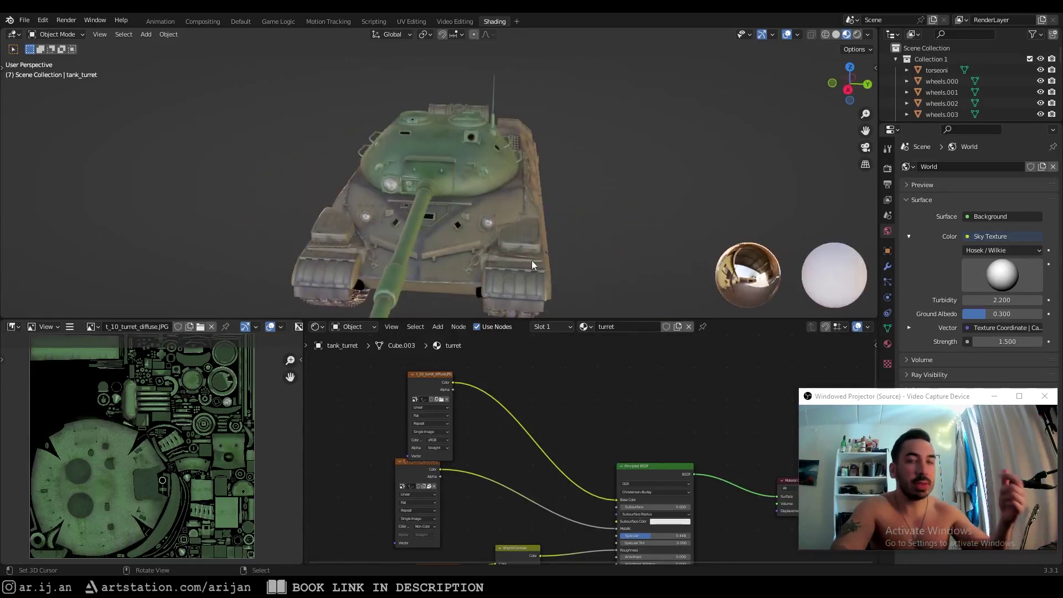
{"action": "left_click", "coordinate": [429, 381]}
{"action": "middle_click_drag", "start_coordinate": [483, 430], "coordinate": [521, 409]}
{"action": "key", "text": "g"}
{"action": "left_click", "coordinate": [512, 403]}
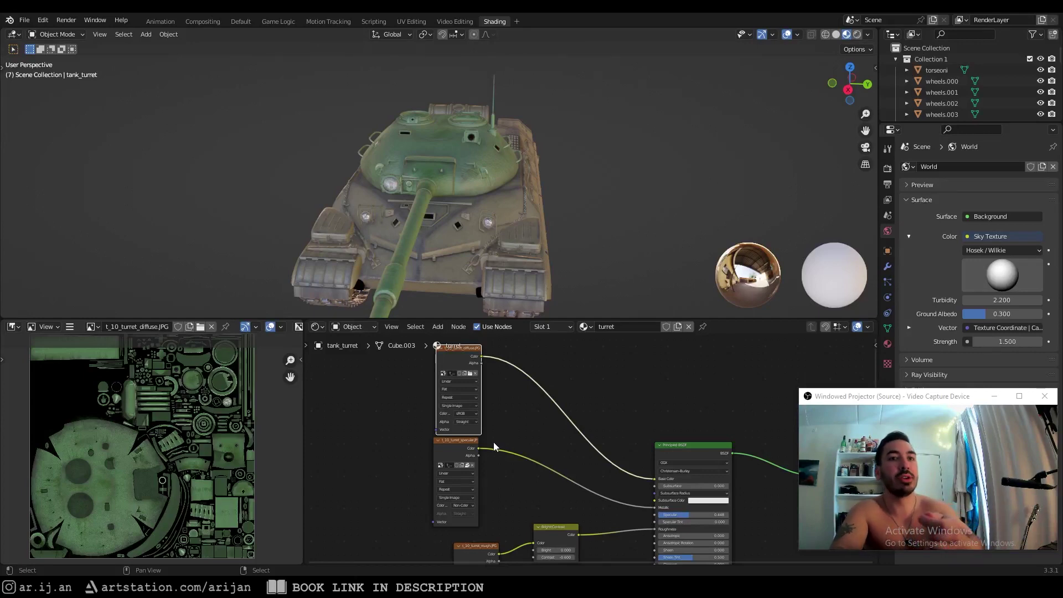
- Select the tank turret and reposition its diffuse image texture node in line with the other texture nodes
{"action": "middle_click_drag", "start_coordinate": [516, 449], "coordinate": [468, 475]}
{"action": "middle_click_drag", "start_coordinate": [531, 177], "coordinate": [455, 160]}
{"action": "left_click", "coordinate": [410, 164]}
{"action": "middle_click_drag", "start_coordinate": [472, 472], "coordinate": [535, 422]}
{"action": "scroll", "coordinate": [536, 422], "scroll_direction": "down", "scroll_amount": 4}
{"action": "left_click", "coordinate": [535, 421]}
{"action": "key", "text": "b"}
{"action": "left_click_drag", "start_coordinate": [463, 388], "coordinate": [519, 449]}
{"action": "key", "text": "g"}
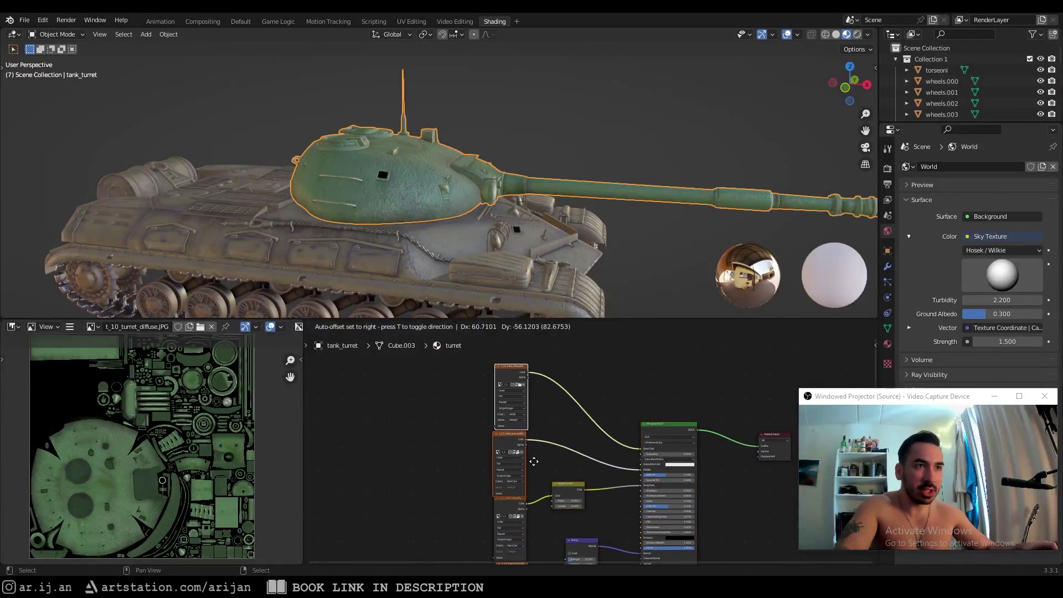
{"action": "left_click", "coordinate": [537, 460]}
- Examine the turret material's diffuse, specular, roughness and bump texture nodes and their connections to the Principled BSDF
{"action": "scroll", "coordinate": [521, 367], "scroll_direction": "up", "scroll_amount": 1}
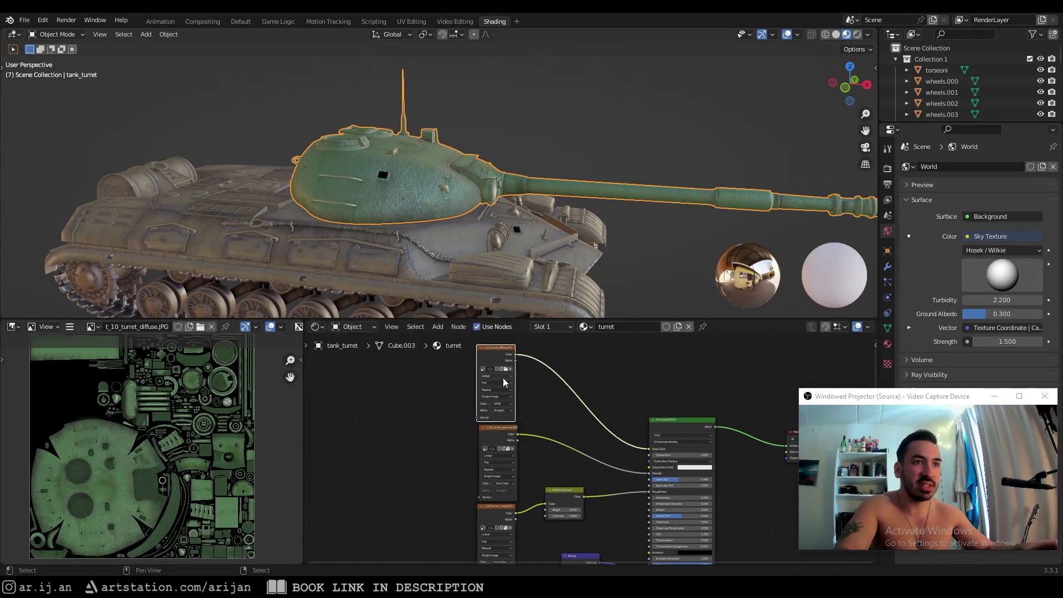
{"action": "middle_click_drag", "start_coordinate": [537, 468], "coordinate": [526, 410]}
{"action": "scroll", "coordinate": [526, 410], "scroll_direction": "up", "scroll_amount": 2}
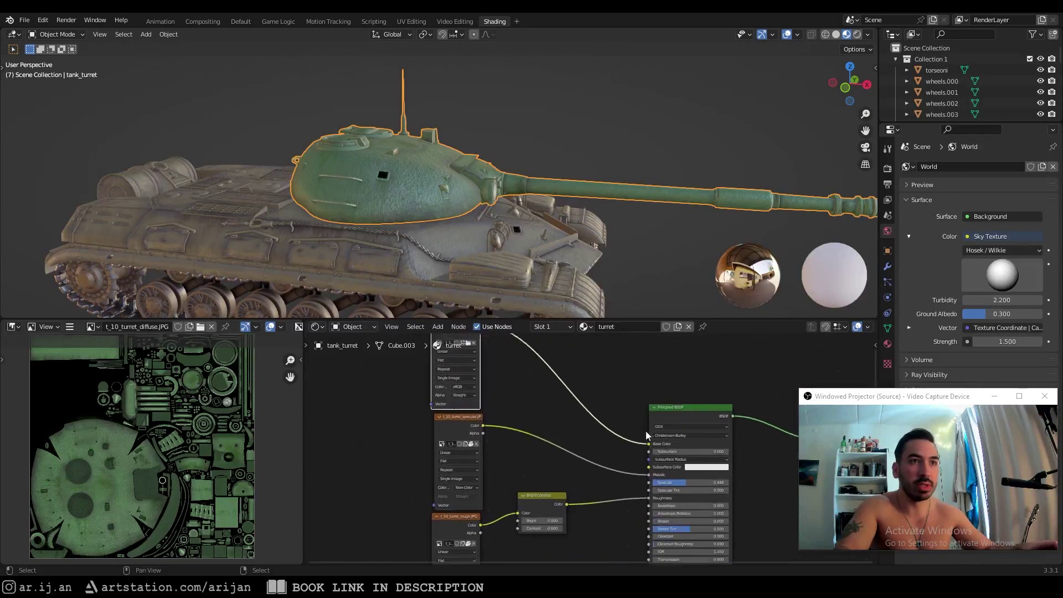
{"action": "middle_click_drag", "start_coordinate": [654, 480], "coordinate": [576, 357]}
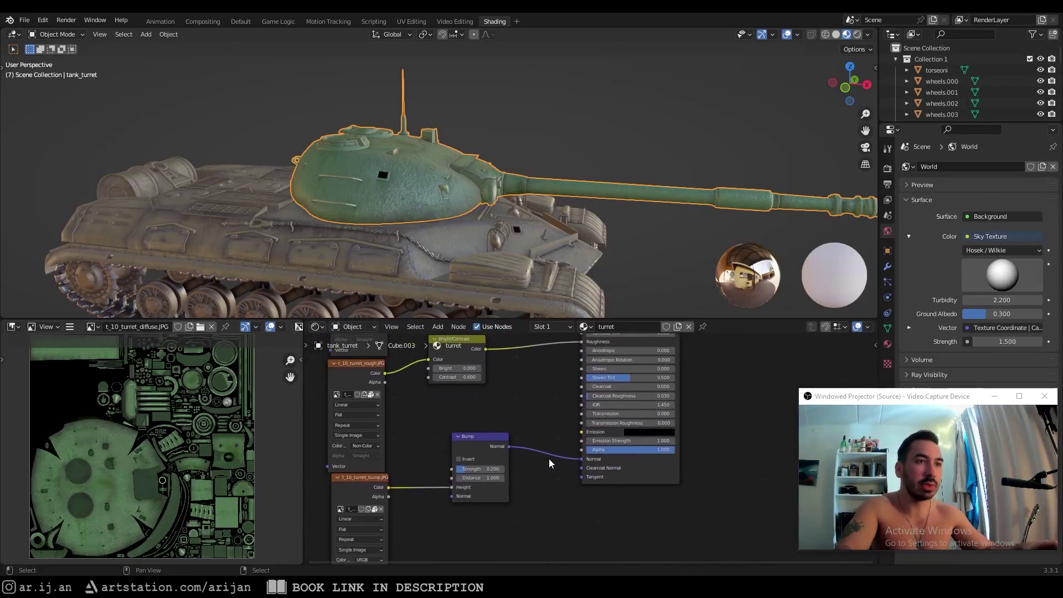
{"action": "middle_click_drag", "start_coordinate": [501, 346], "coordinate": [540, 507]}
{"action": "middle_click_drag", "start_coordinate": [503, 422], "coordinate": [536, 455], "text": "shift"}
{"action": "middle_click_drag", "start_coordinate": [473, 375], "coordinate": [451, 377]}
{"action": "middle_click_drag", "start_coordinate": [498, 201], "coordinate": [403, 181]}
{"action": "scroll", "coordinate": [408, 394], "scroll_direction": "up", "scroll_amount": 1}
{"action": "scroll", "coordinate": [452, 406], "scroll_direction": "up", "scroll_amount": 1}
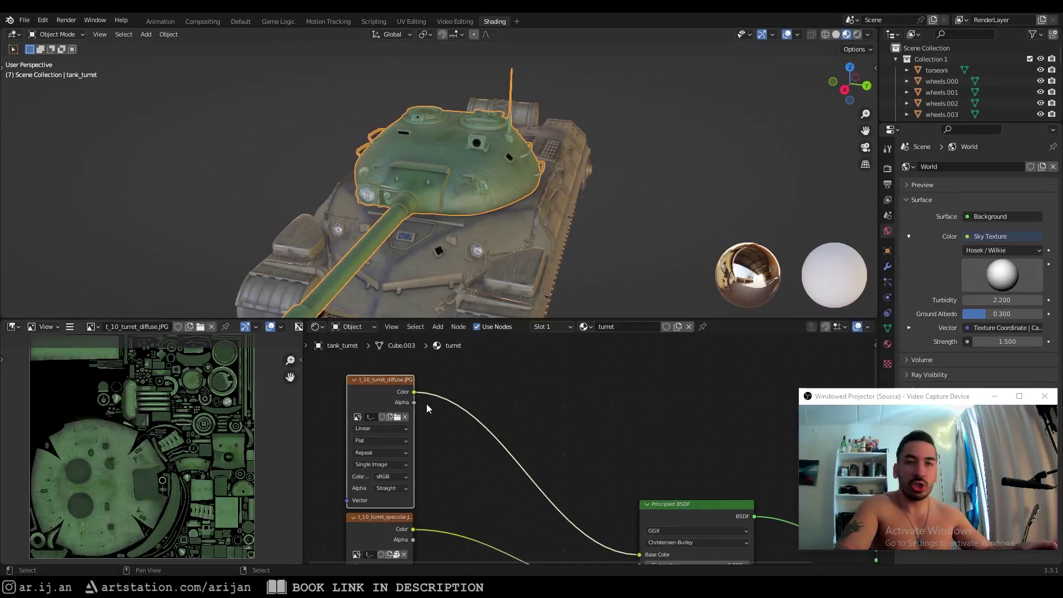
{"action": "middle_click_drag", "start_coordinate": [186, 438], "coordinate": [179, 430]}
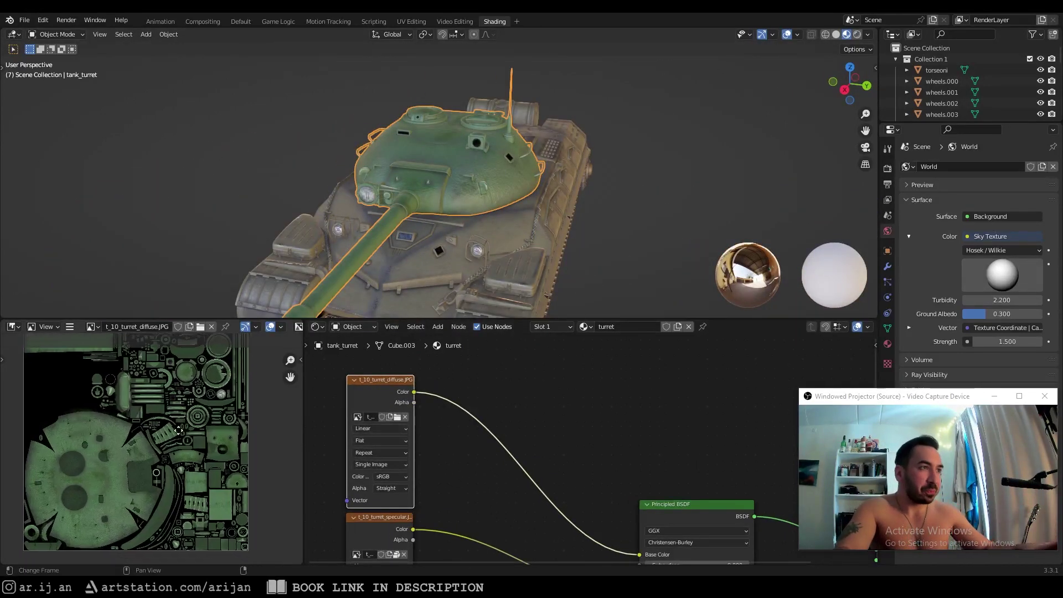
{"action": "scroll", "coordinate": [204, 447], "scroll_direction": "down", "scroll_amount": 2}
{"action": "scroll", "coordinate": [128, 429], "scroll_direction": "up", "scroll_amount": 1}
{"action": "middle_click_drag", "start_coordinate": [458, 433], "coordinate": [476, 437]}
- Add a Hue Saturation Value node between the turret's diffuse texture and Principled BSDF, without connecting it
{"action": "left_click", "coordinate": [487, 429]}
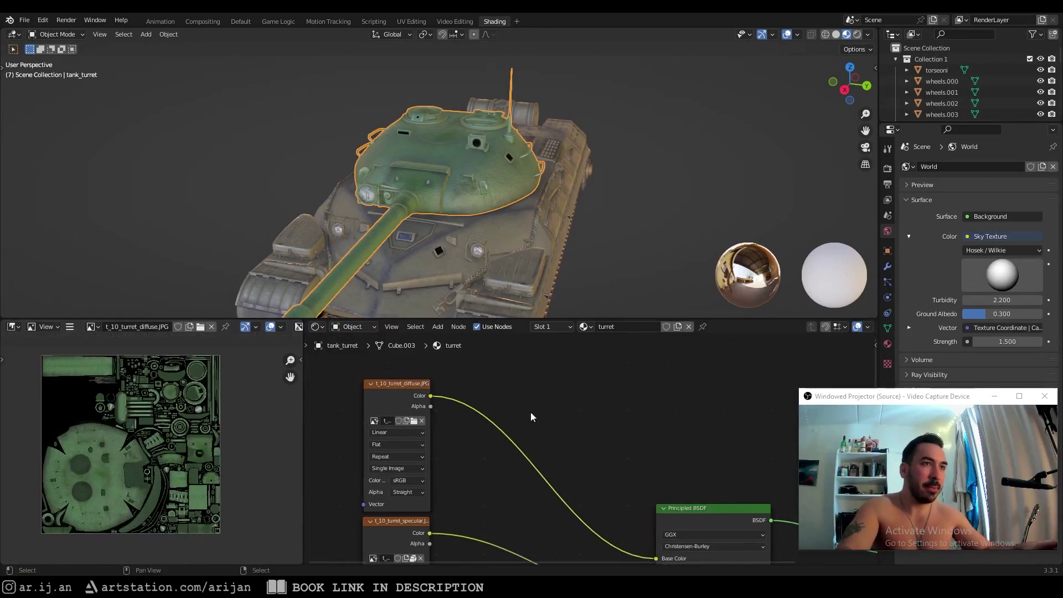
{"action": "key", "text": "shift+a"}
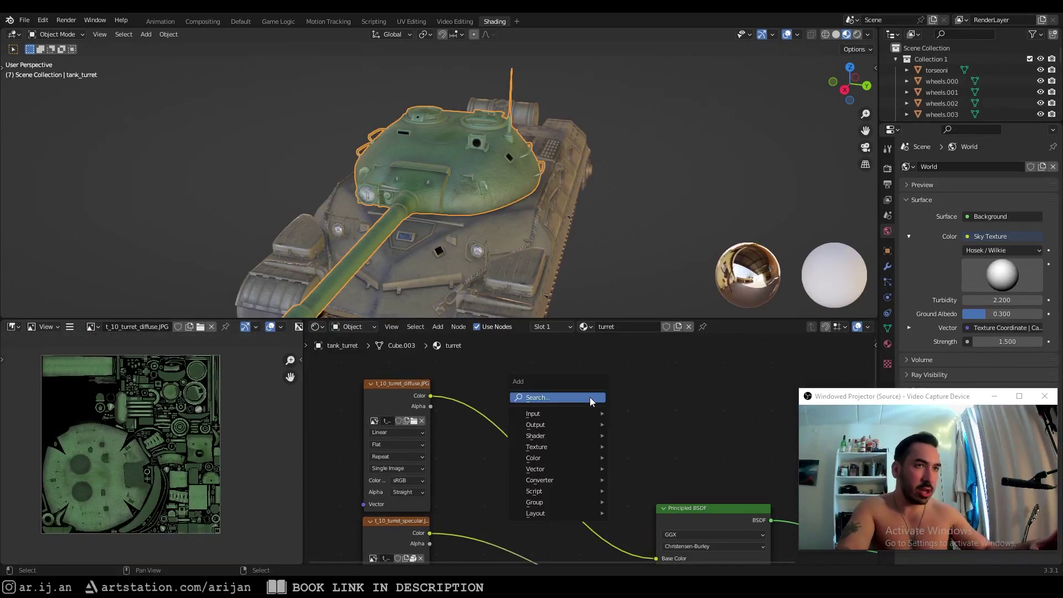
{"action": "left_click", "coordinate": [589, 397]}
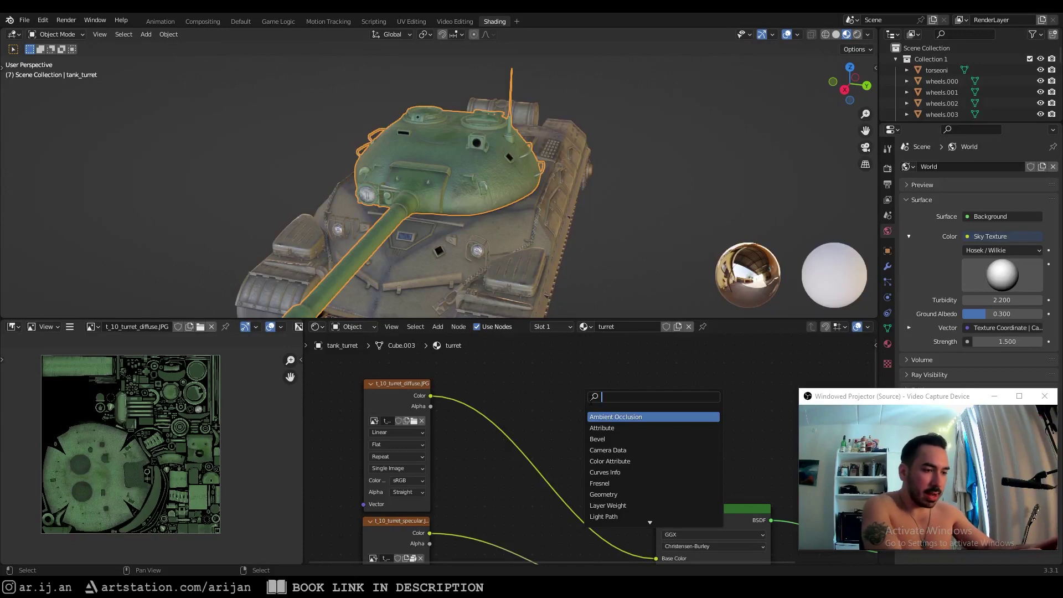
{"action": "type", "text": "hue"}
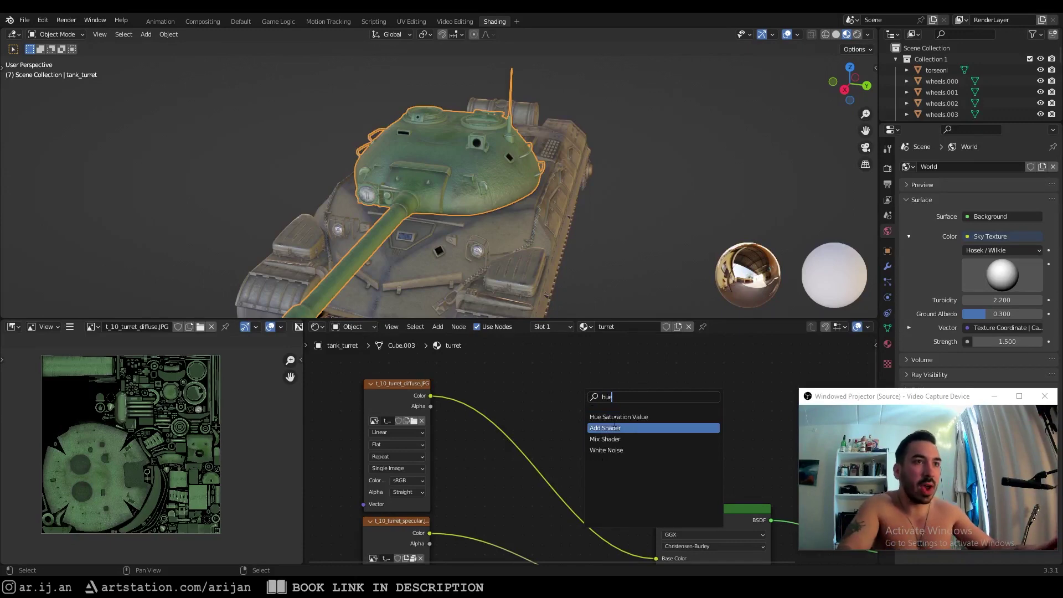
{"action": "left_click", "coordinate": [614, 416]}
{"action": "left_click", "coordinate": [605, 395]}
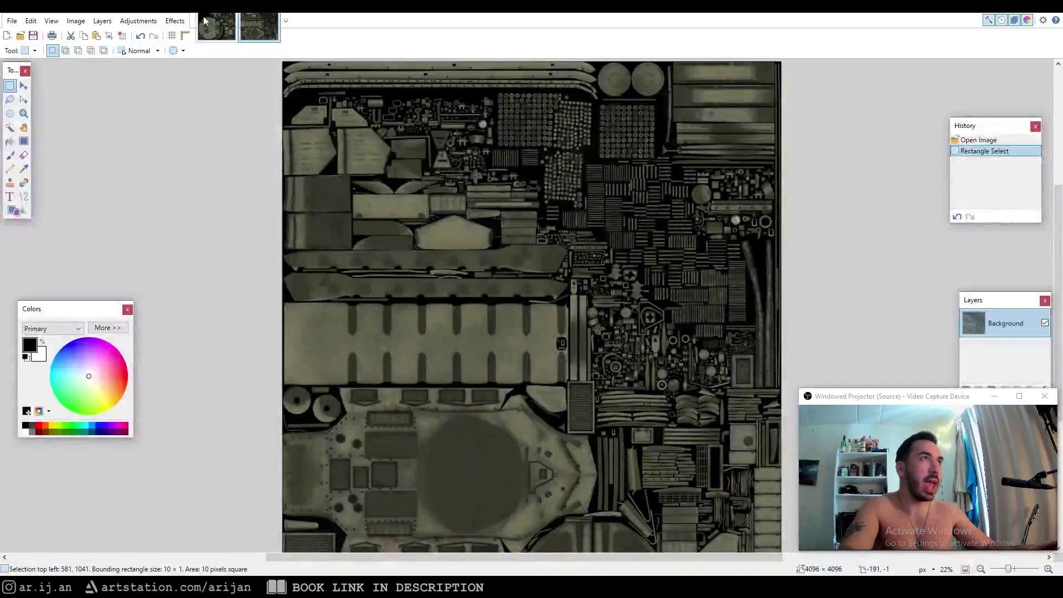
- Switch to the image editor and view the Hue / Saturation adjustment's settings for the body texture
{"action": "left_click", "coordinate": [138, 20]}
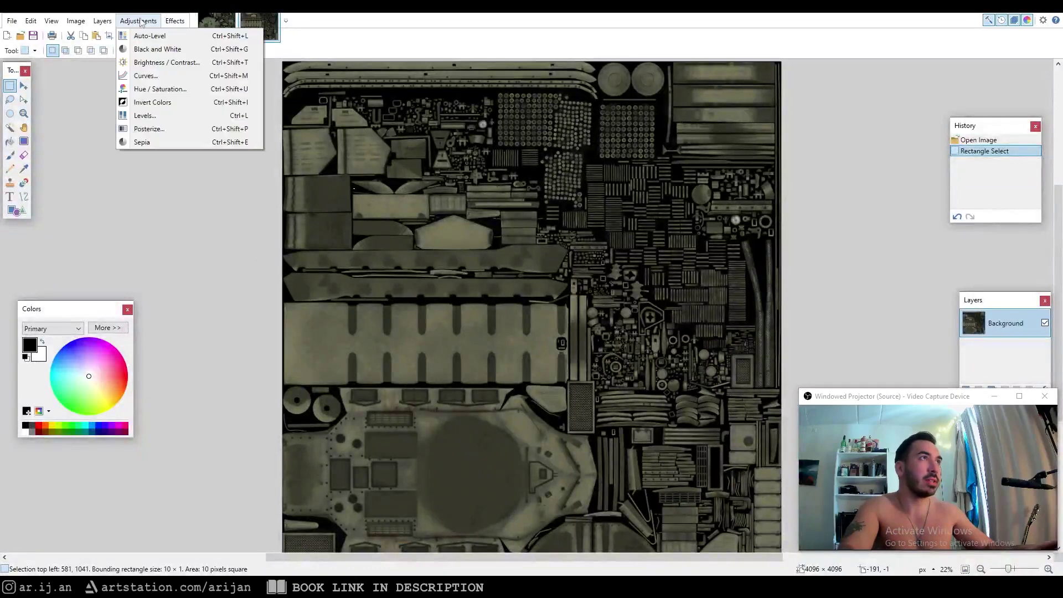
{"action": "left_click", "coordinate": [142, 88]}
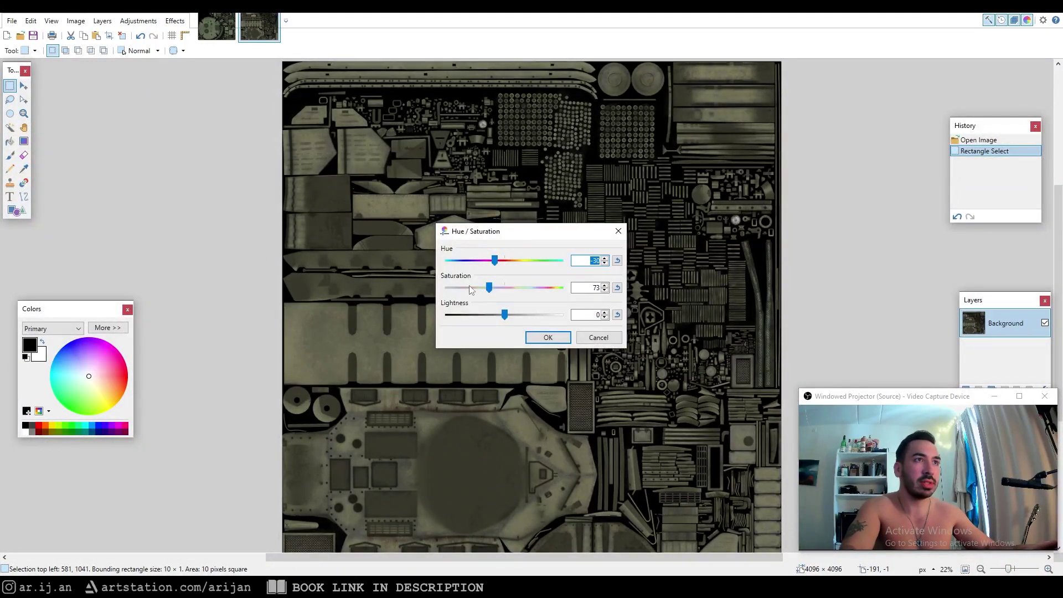
{"action": "left_click", "coordinate": [548, 337]}
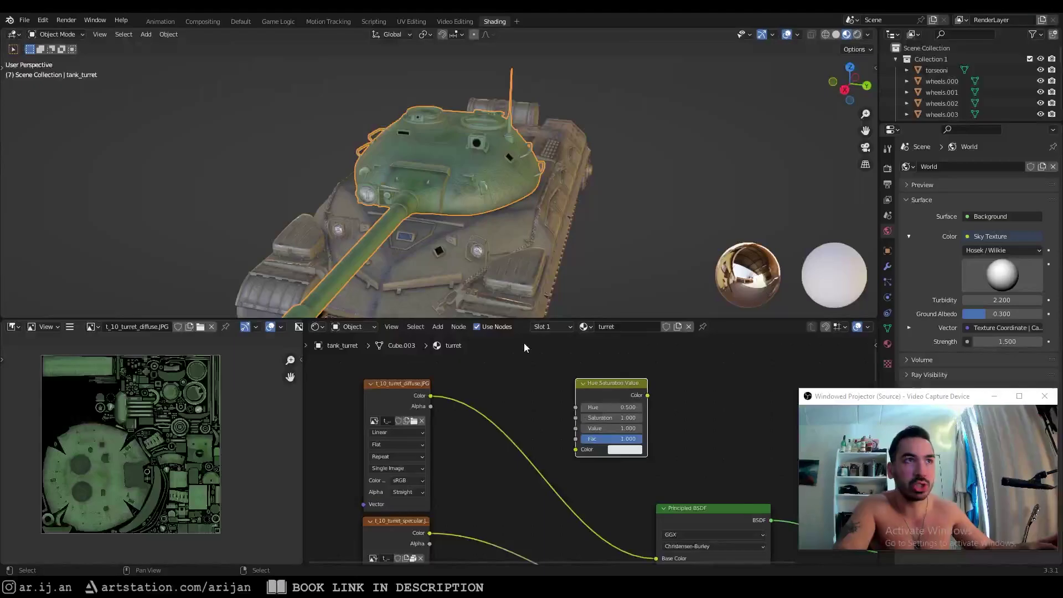
- Switch back to Blender and insert the Hue Saturation Value node into the link from the diffuse texture to the Base Color
{"action": "middle_click_drag", "start_coordinate": [426, 211], "coordinate": [507, 295]}
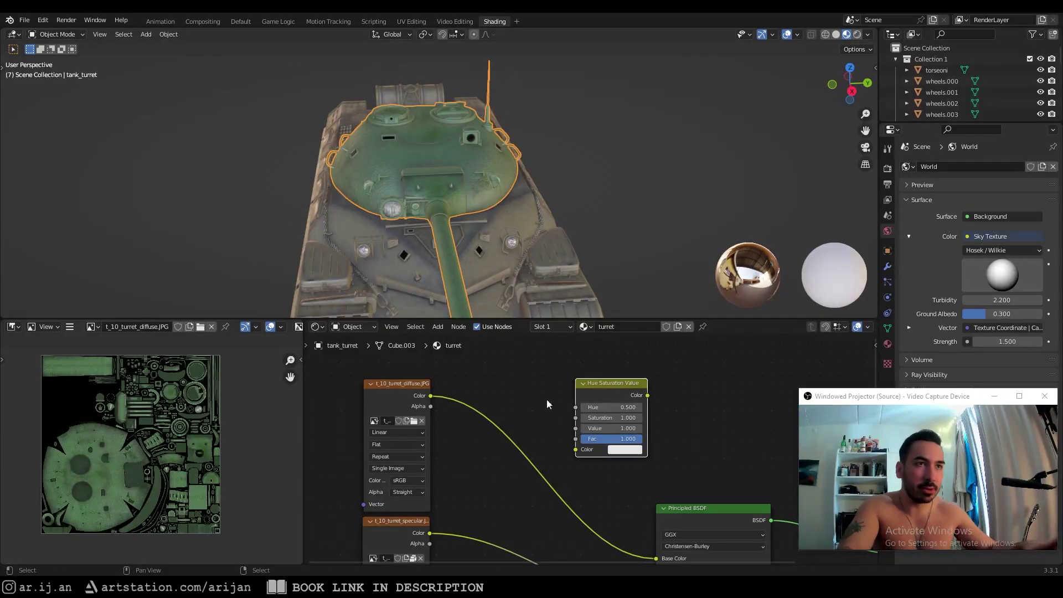
{"action": "scroll", "coordinate": [546, 399], "scroll_direction": "up", "scroll_amount": 2}
{"action": "key", "text": "g"}
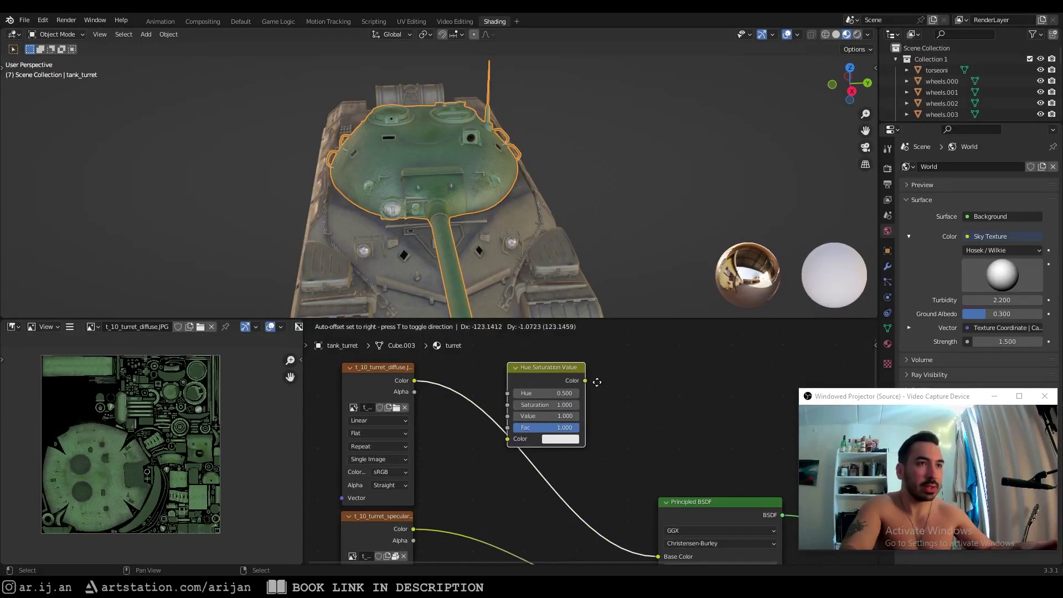
{"action": "left_click", "coordinate": [597, 381]}
{"action": "left_click", "coordinate": [400, 381]}
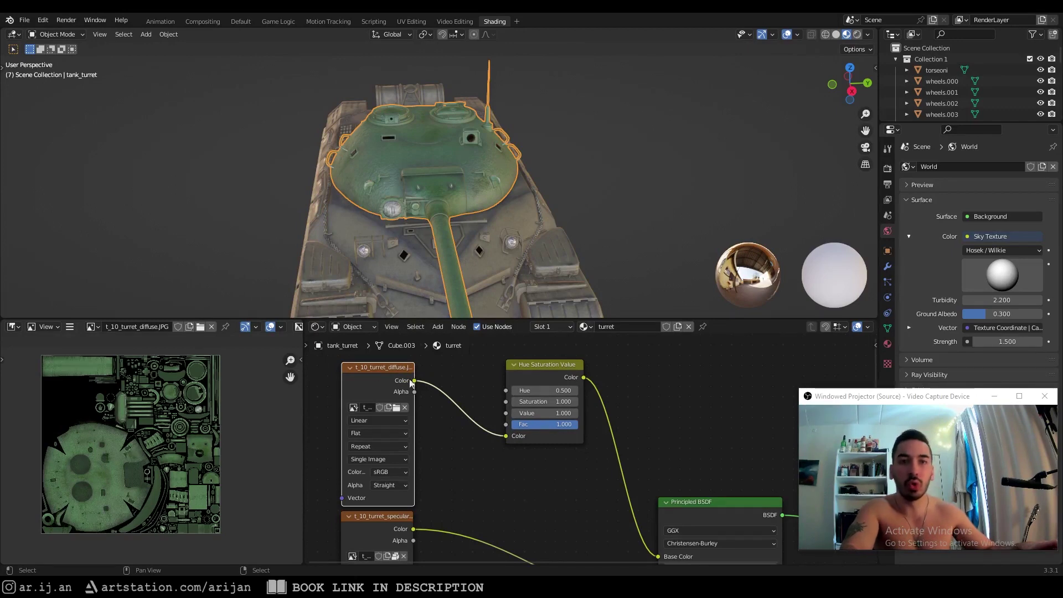
- Follow the colour link to the Principled BSDF and move the Hue Saturation Value node slightly lower beside the diffuse texture node
{"action": "scroll", "coordinate": [404, 396], "scroll_direction": "down", "scroll_amount": 1}
{"action": "middle_click_drag", "start_coordinate": [637, 441], "coordinate": [583, 402]}
{"action": "left_click", "coordinate": [638, 473]}
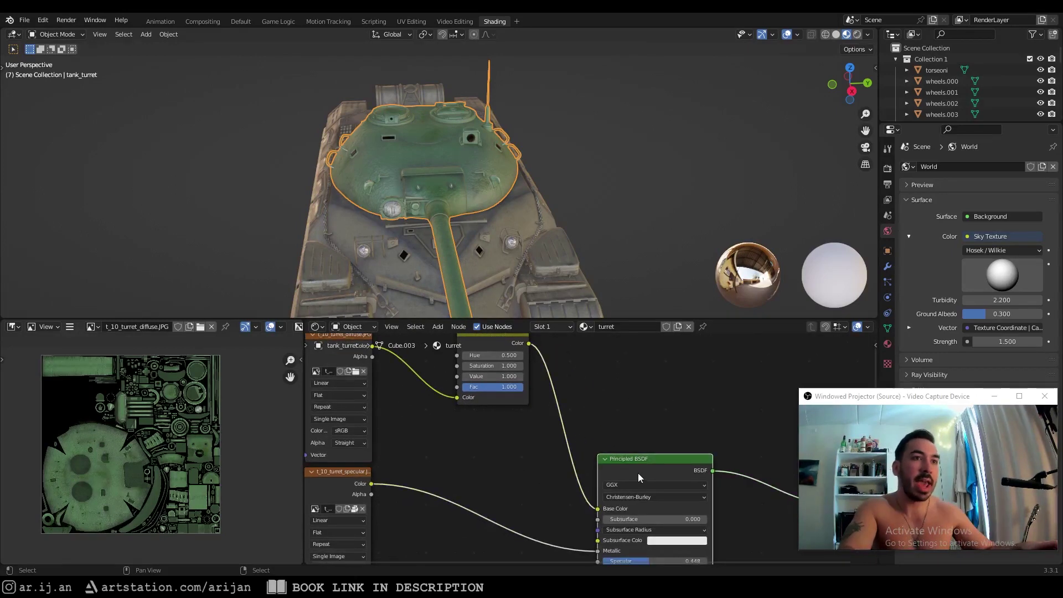
{"action": "scroll", "coordinate": [605, 502], "scroll_direction": "up", "scroll_amount": 1}
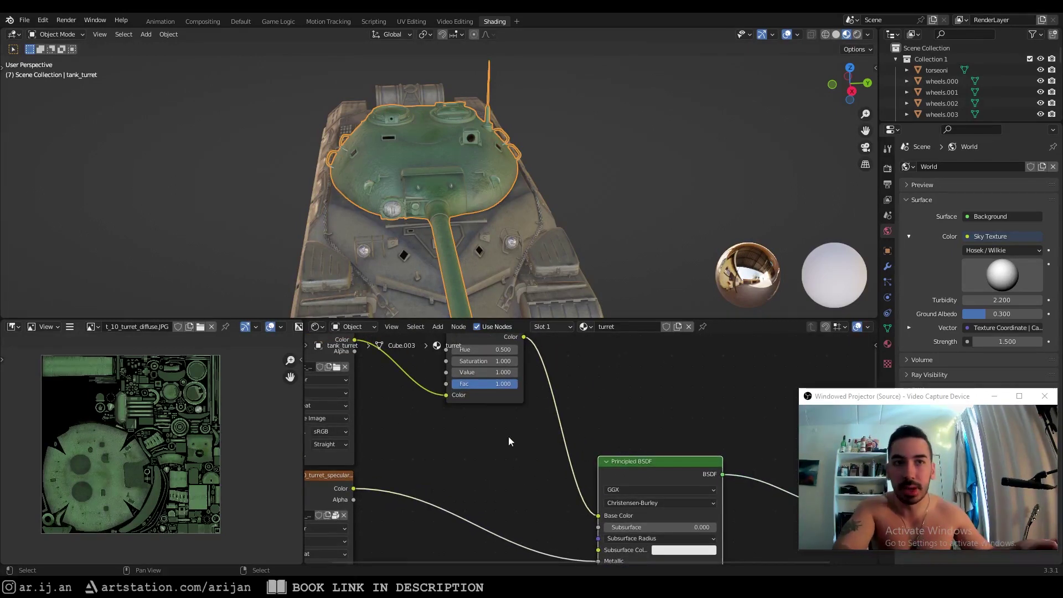
{"action": "middle_click_drag", "start_coordinate": [508, 436], "coordinate": [562, 490]}
{"action": "left_click_drag", "start_coordinate": [546, 377], "coordinate": [532, 399]}
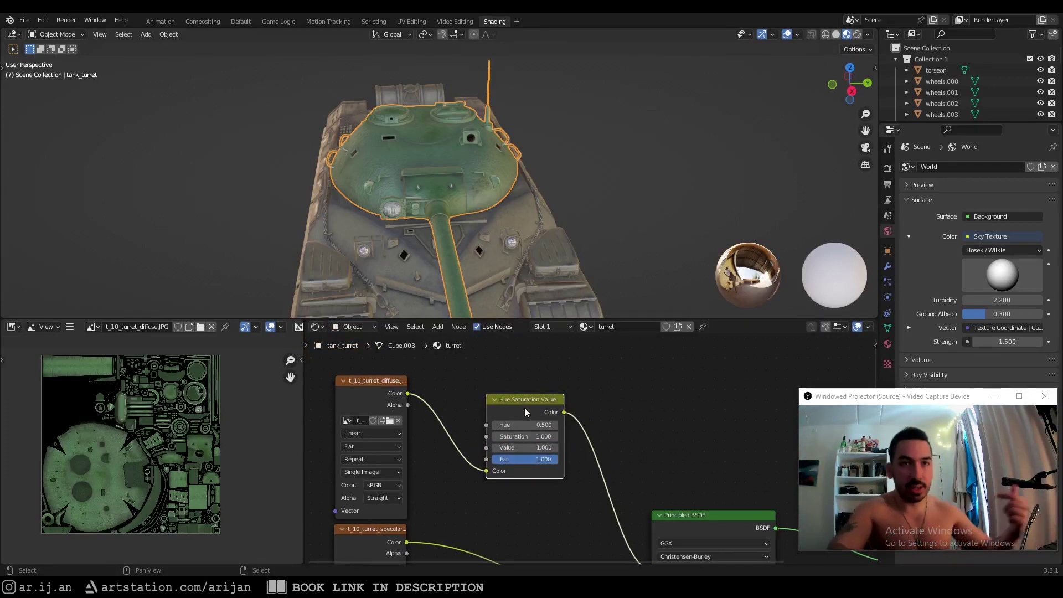
{"action": "scroll", "coordinate": [532, 422], "scroll_direction": "up", "scroll_amount": 3}
{"action": "middle_click_drag", "start_coordinate": [533, 404], "coordinate": [553, 427]}
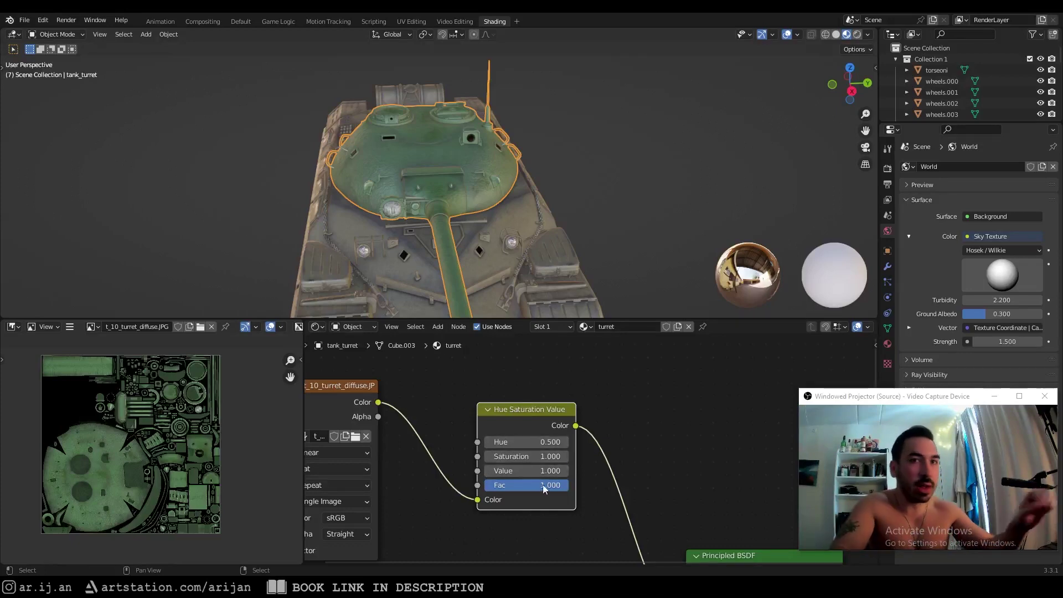
- Set the Hue Saturation Value node's saturation to 0.700 for the turret
{"action": "middle_click_drag", "start_coordinate": [642, 264], "coordinate": [450, 279]}
{"action": "middle_click_drag", "start_coordinate": [461, 447], "coordinate": [546, 393]}
{"action": "scroll", "coordinate": [480, 458], "scroll_direction": "up", "scroll_amount": 1}
{"action": "scroll", "coordinate": [547, 393], "scroll_direction": "up", "scroll_amount": 1}
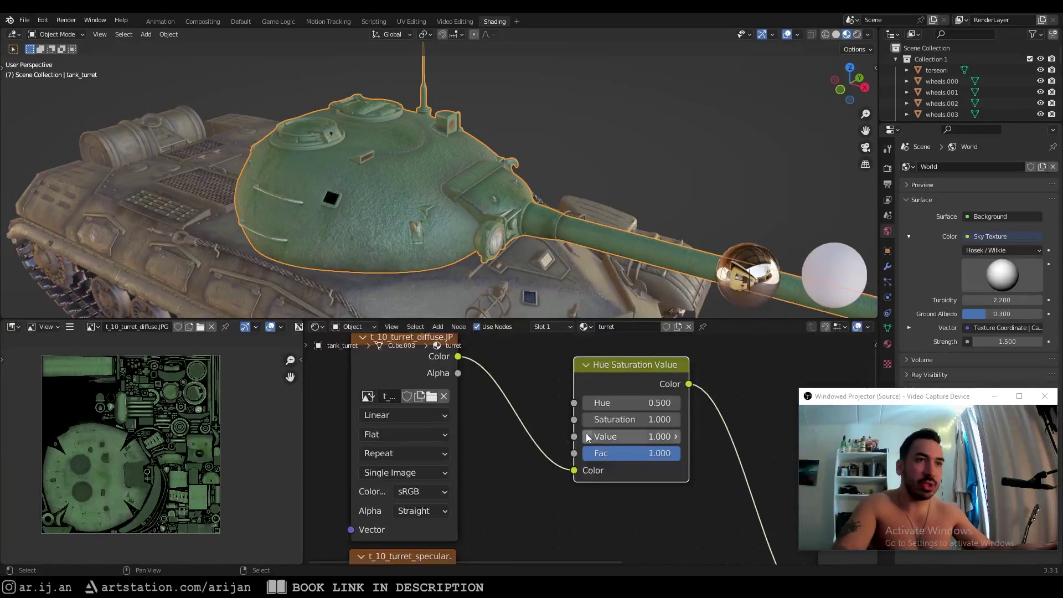
{"action": "left_click", "coordinate": [589, 420]}
{"action": "middle_click_drag", "start_coordinate": [646, 264], "coordinate": [570, 261]}
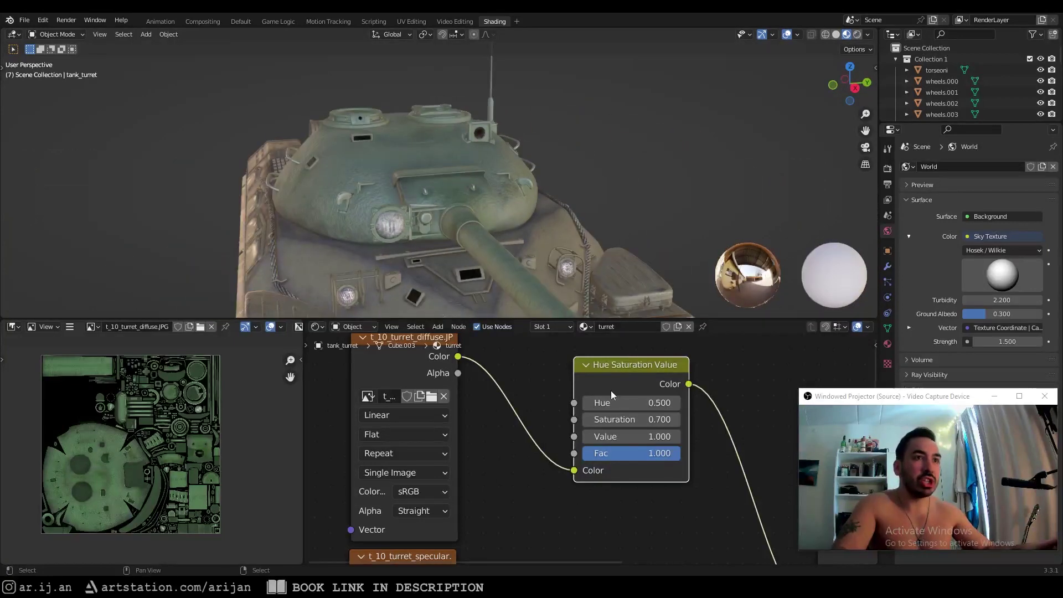
- Set the Hue Saturation Value node's hue to 0.350 for the turret
{"action": "left_click", "coordinate": [587, 403]}
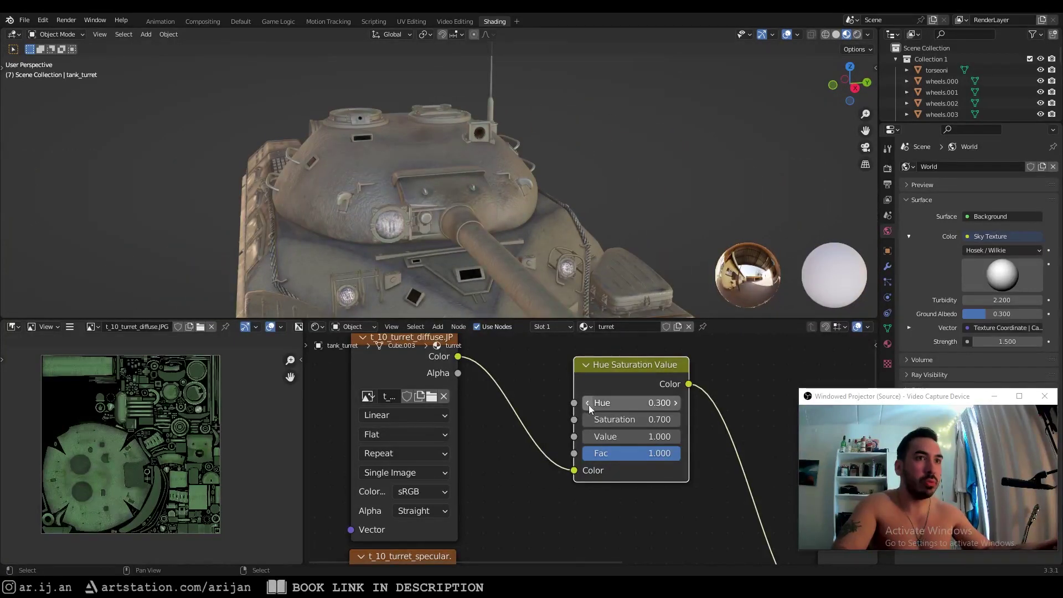
{"action": "left_click", "coordinate": [617, 403]}
{"action": "left_click", "coordinate": [618, 403]}
{"action": "type", "text": "5"}
{"action": "key", "text": "Return"}
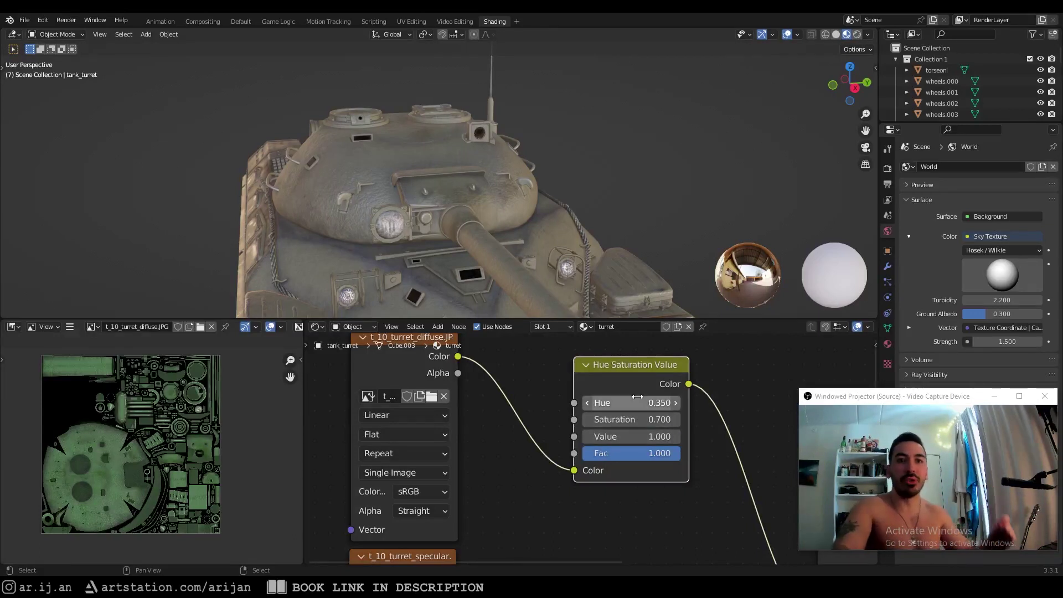
- Try hue values slightly lower and higher on the Hue Saturation Value node and return to 0.350
{"action": "left_click", "coordinate": [588, 406]}
{"action": "left_click", "coordinate": [677, 402]}
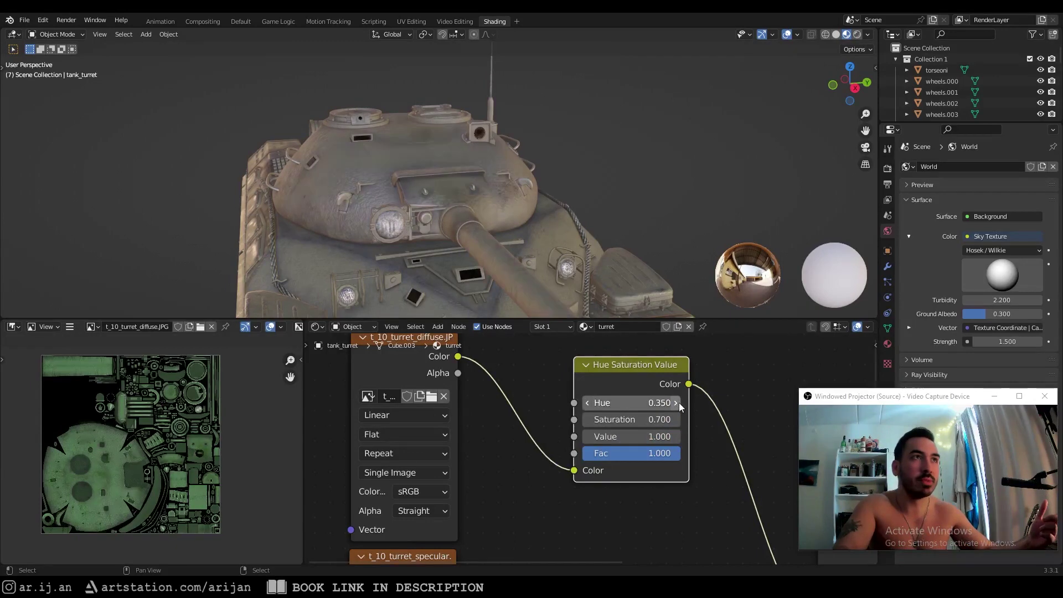
{"action": "left_click", "coordinate": [589, 403]}
{"action": "left_click", "coordinate": [673, 403]}
{"action": "left_click", "coordinate": [636, 404]}
{"action": "key", "text": "Return"}
- Examine the tank from several sides to compare the turret's colour with the body, keeping the turret selected
{"action": "middle_click_drag", "start_coordinate": [430, 224], "coordinate": [598, 243]}
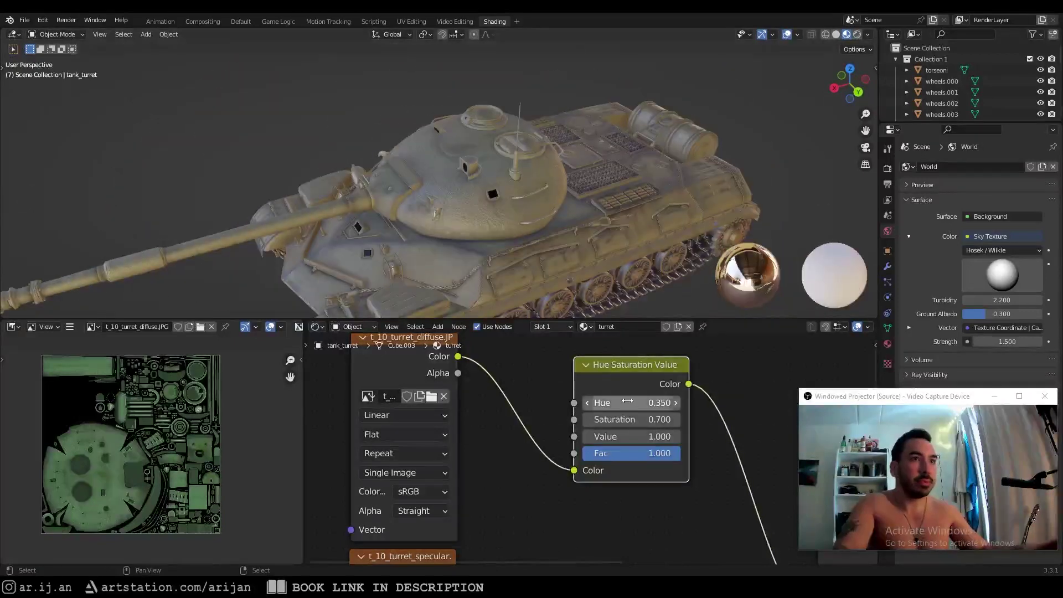
{"action": "left_click", "coordinate": [629, 419]}
{"action": "left_click", "coordinate": [629, 435]}
{"action": "left_click", "coordinate": [629, 420]}
{"action": "left_click", "coordinate": [735, 434]}
{"action": "middle_click_drag", "start_coordinate": [469, 193], "coordinate": [479, 197]}
{"action": "right_click", "coordinate": [508, 265], "text": "shift"}
{"action": "right_click", "coordinate": [437, 180]}
{"action": "middle_click_drag", "start_coordinate": [437, 181], "coordinate": [448, 200]}
{"action": "scroll", "coordinate": [437, 189], "scroll_direction": "down", "scroll_amount": 3}
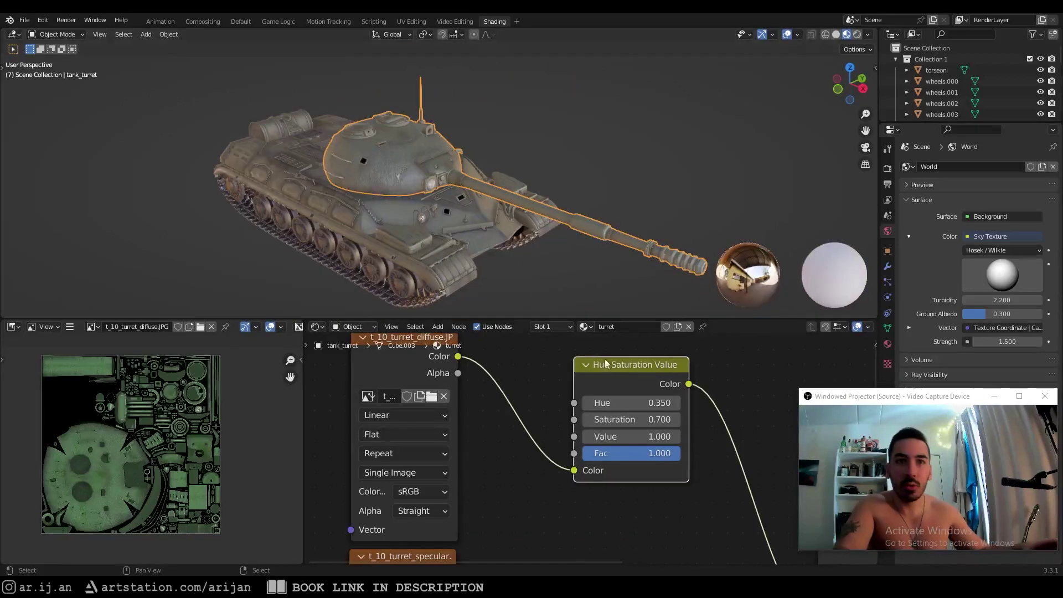
- Try a different Value on the Hue Saturation Value node and reset it to 1
{"action": "middle_click_drag", "start_coordinate": [600, 507], "coordinate": [563, 522]}
{"action": "left_click_drag", "start_coordinate": [599, 451], "coordinate": [571, 452], "text": "ctrl"}
{"action": "left_click", "coordinate": [599, 452]}
{"action": "type", "text": "1"}
{"action": "key", "text": "Return"}
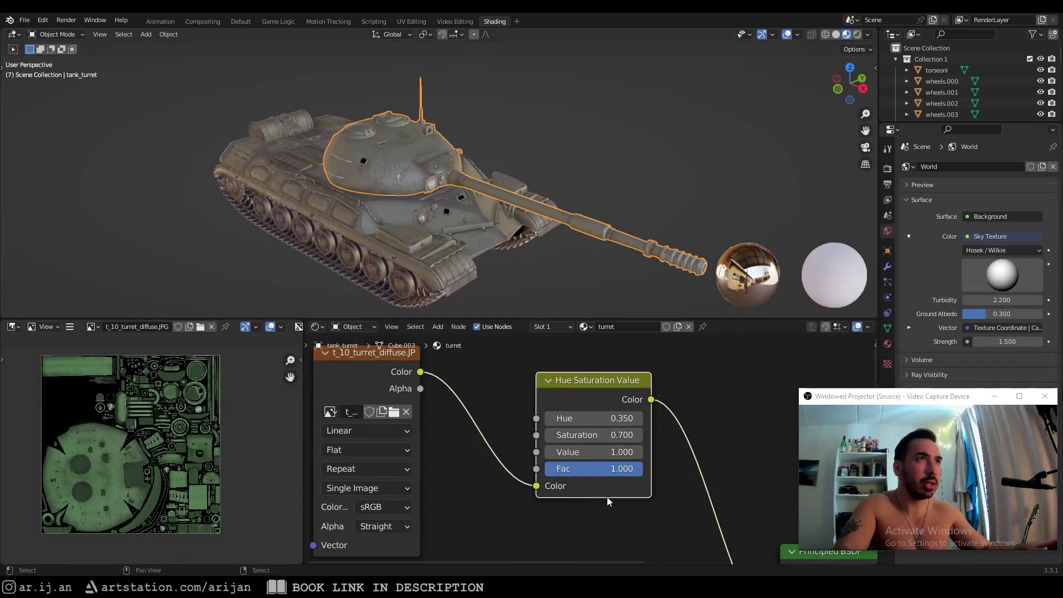
- Place the Hue Saturation Value node close beside the turret's diffuse texture node and save the file
{"action": "scroll", "coordinate": [592, 451], "scroll_direction": "down", "scroll_amount": 4}
{"action": "left_click_drag", "start_coordinate": [568, 413], "coordinate": [504, 401]}
{"action": "left_click", "coordinate": [428, 379]}
{"action": "left_click_drag", "start_coordinate": [409, 365], "coordinate": [536, 430]}
{"action": "key", "text": "g"}
{"action": "left_click", "coordinate": [489, 426]}
{"action": "left_click", "coordinate": [612, 442]}
{"action": "key", "text": "ctrl+s"}
{"action": "middle_click_drag", "start_coordinate": [623, 392], "coordinate": [619, 393]}
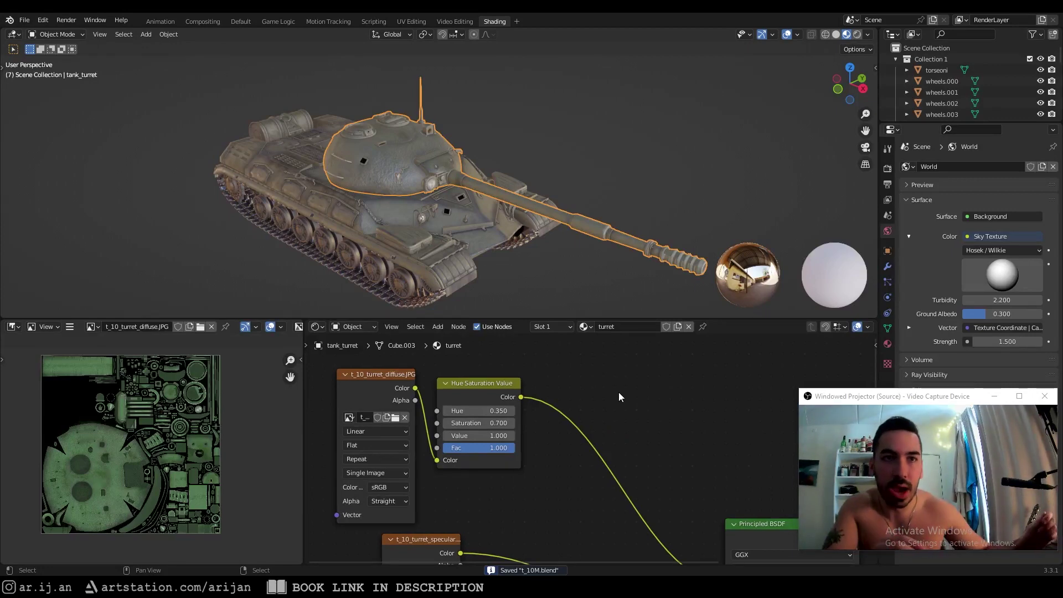
- Switch to the image editor and try brightness -23 and contrast 29 on the whole body texture
{"action": "mouse_move", "coordinate": [200, 583]}
{"action": "left_click", "coordinate": [248, 550]}
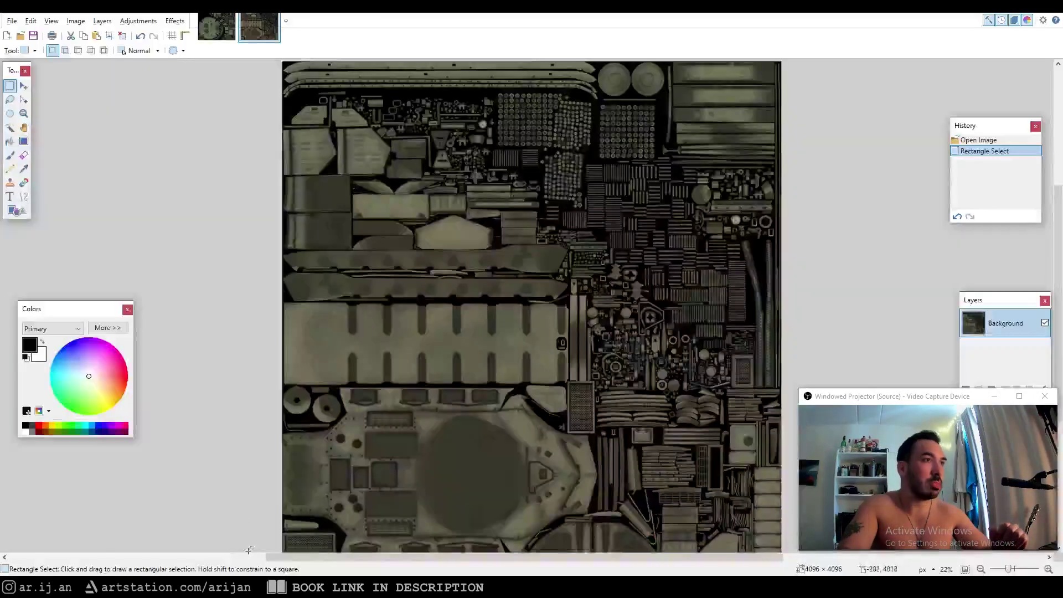
{"action": "key", "text": "ctrl+a"}
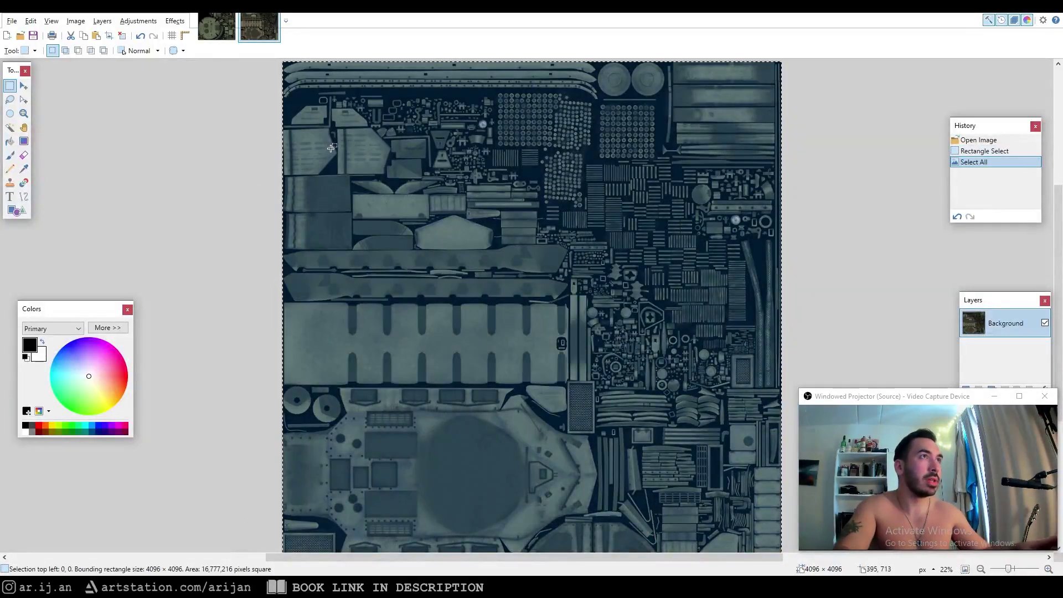
{"action": "left_click", "coordinate": [139, 20]}
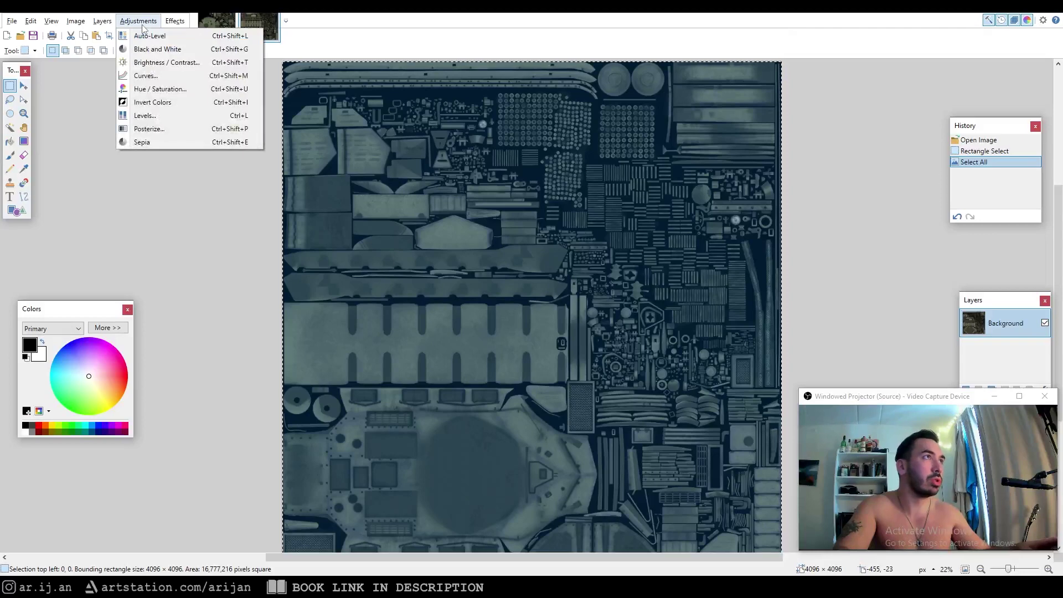
{"action": "left_click", "coordinate": [155, 62]}
{"action": "left_click_drag", "start_coordinate": [504, 274], "coordinate": [522, 302]}
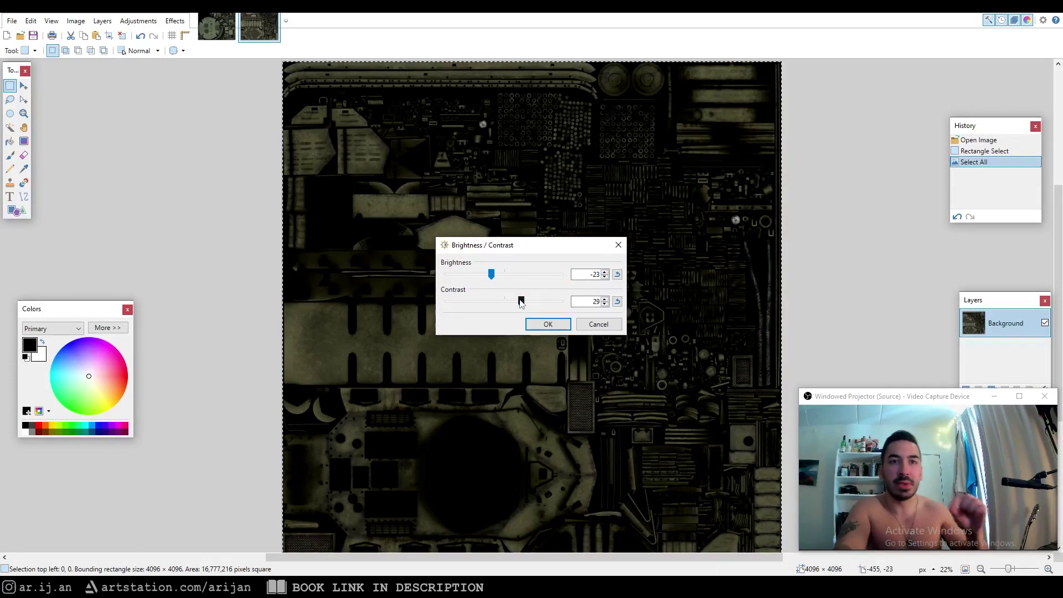
{"action": "left_click", "coordinate": [601, 326]}
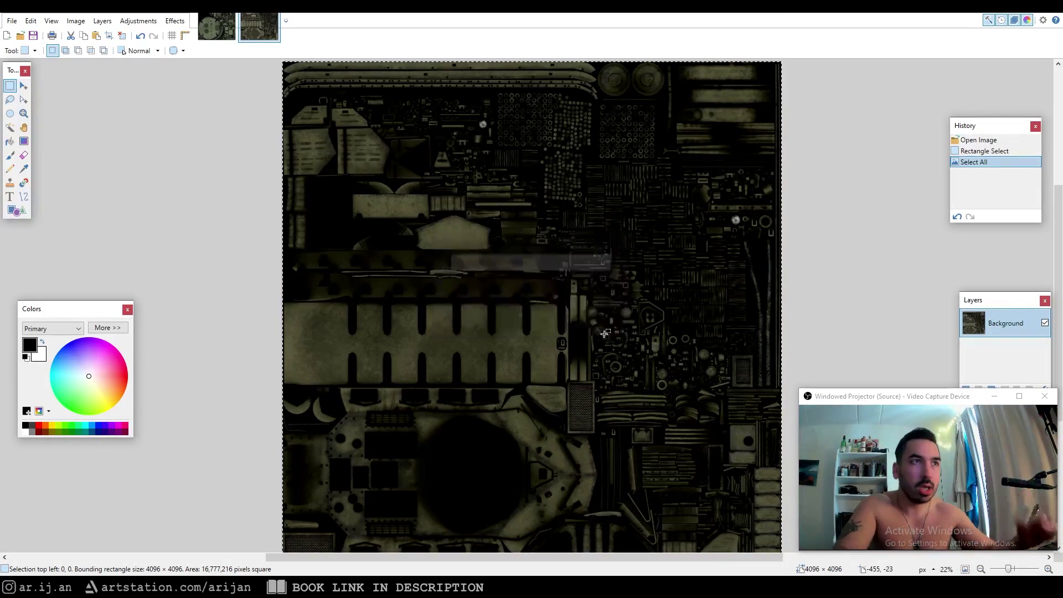
- Switch to Blender and insert a Bright/Contrast node between the Hue Saturation Value node and the Principled BSDF
{"action": "key", "text": "alt+Tab"}
{"action": "scroll", "coordinate": [599, 412], "scroll_direction": "up", "scroll_amount": 3}
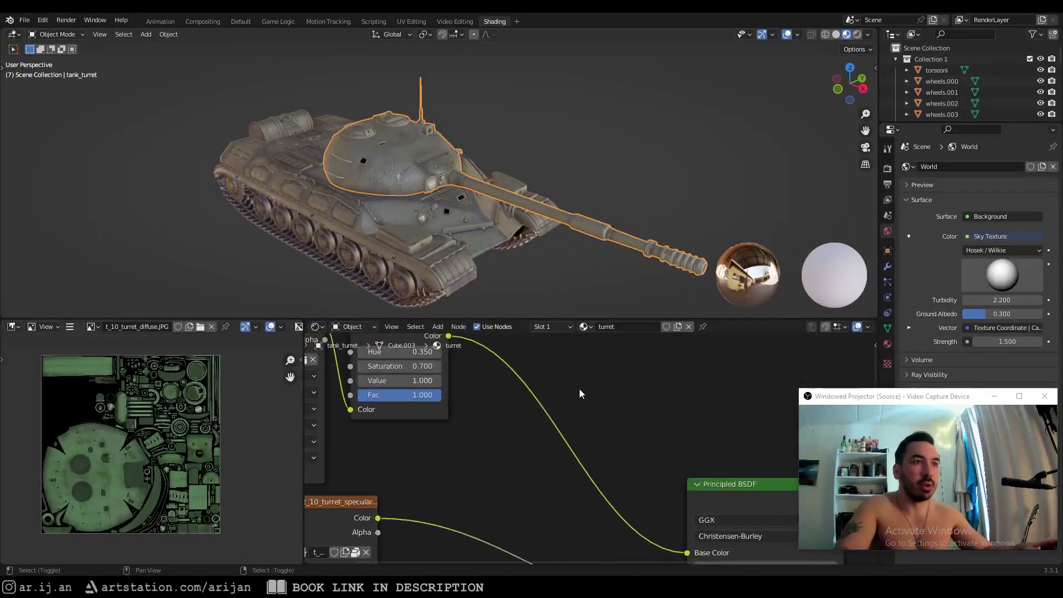
{"action": "key", "text": "shift+a"}
{"action": "type", "text": "brig"}
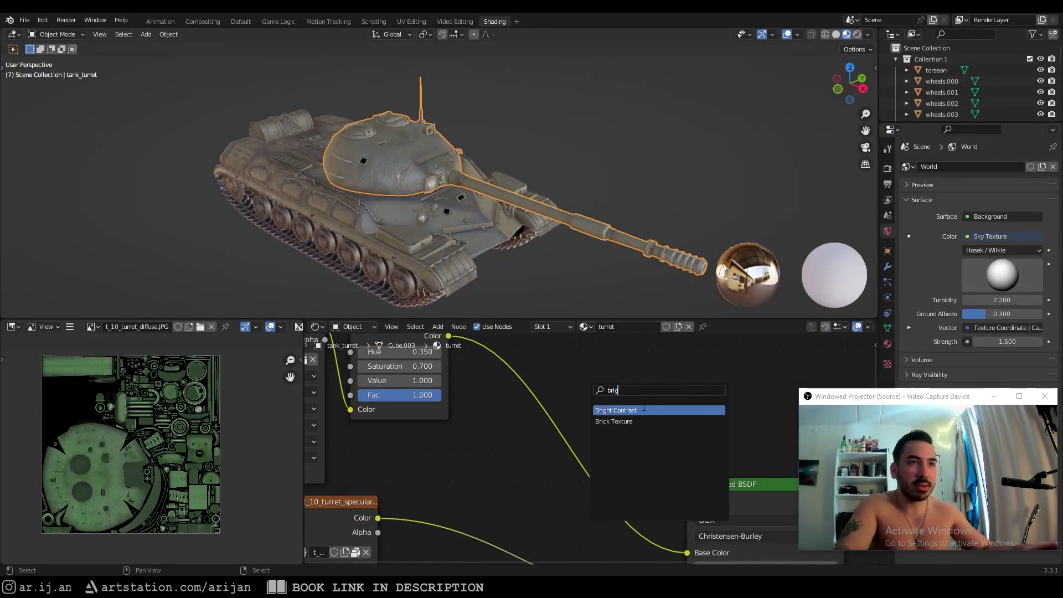
{"action": "left_click", "coordinate": [644, 410]}
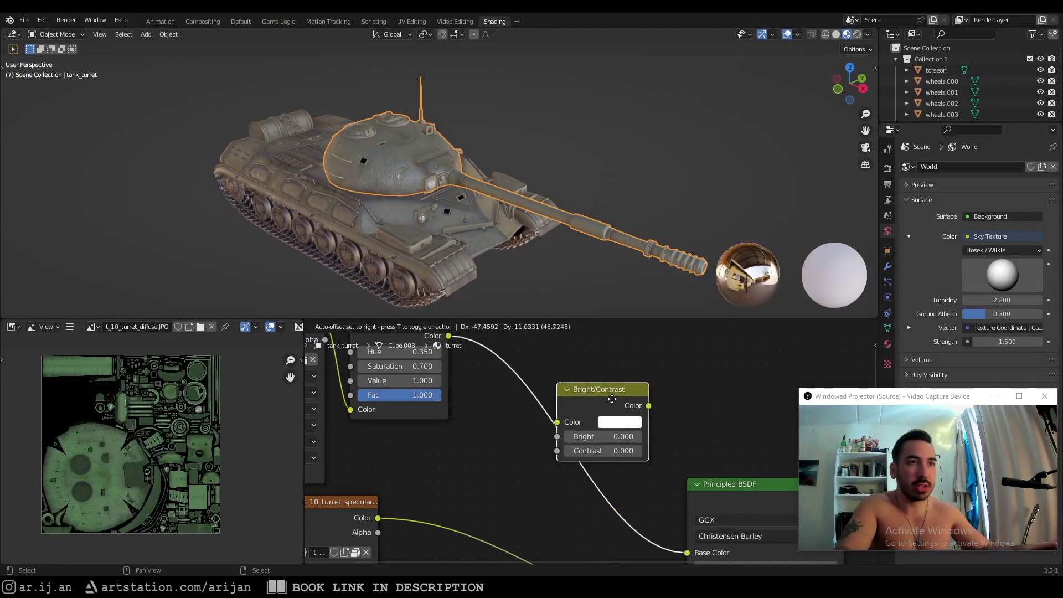
{"action": "left_click", "coordinate": [585, 376]}
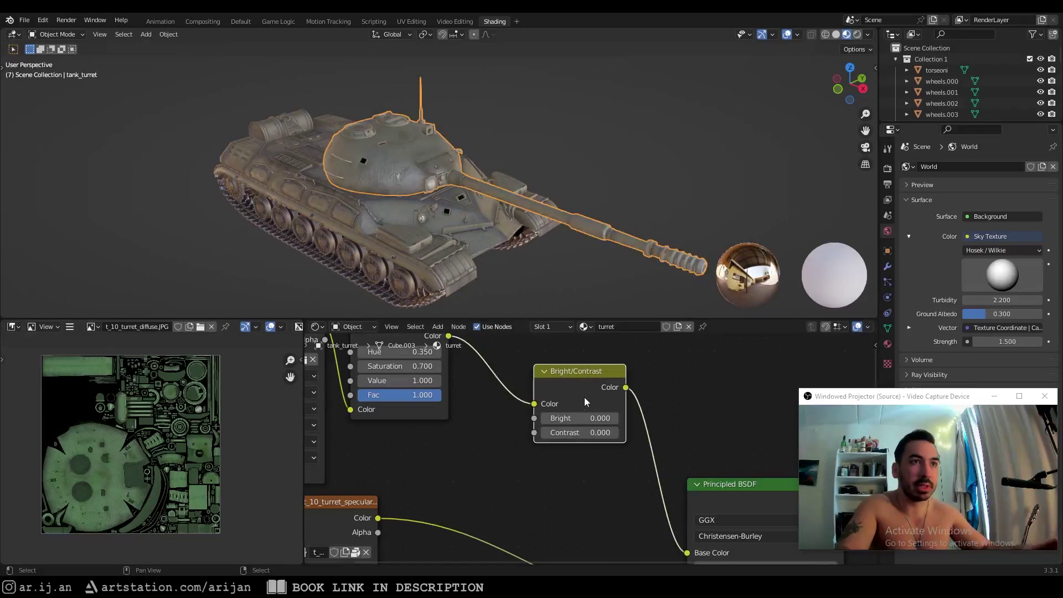
- Move the Hue Saturation Value node midway between the diffuse texture and Bright/Contrast nodes, and select the Principled BSDF
{"action": "scroll", "coordinate": [508, 389], "scroll_direction": "down", "scroll_amount": 2}
{"action": "middle_click_drag", "start_coordinate": [440, 345], "coordinate": [476, 381]}
{"action": "left_click_drag", "start_coordinate": [459, 375], "coordinate": [492, 384]}
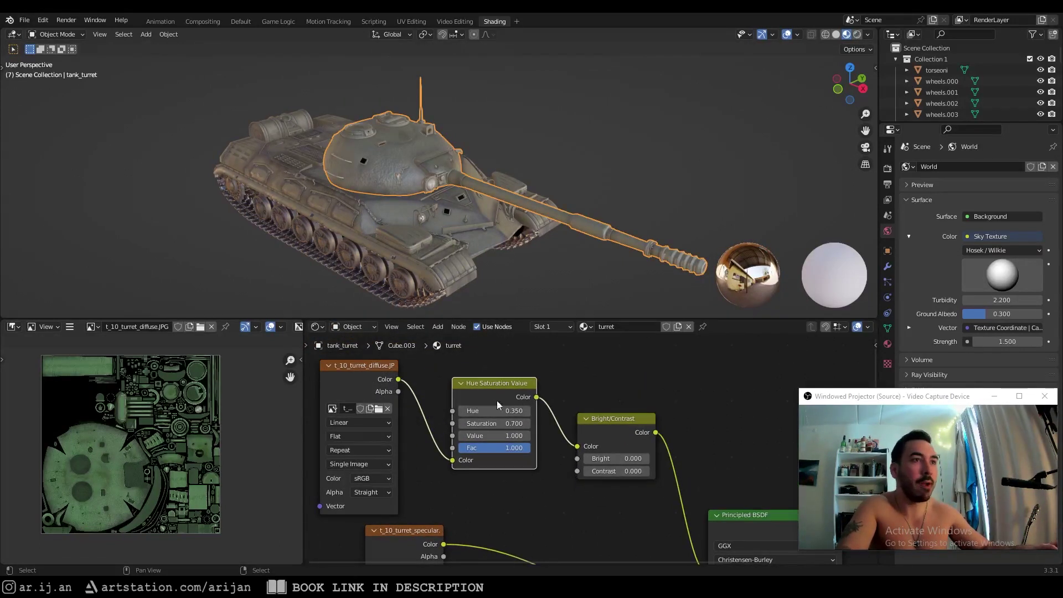
{"action": "middle_click_drag", "start_coordinate": [473, 392], "coordinate": [508, 413]}
{"action": "left_click_drag", "start_coordinate": [378, 397], "coordinate": [391, 374]}
{"action": "right_click", "coordinate": [390, 374]}
{"action": "middle_click_drag", "start_coordinate": [573, 446], "coordinate": [450, 401]}
{"action": "left_click", "coordinate": [664, 492]}
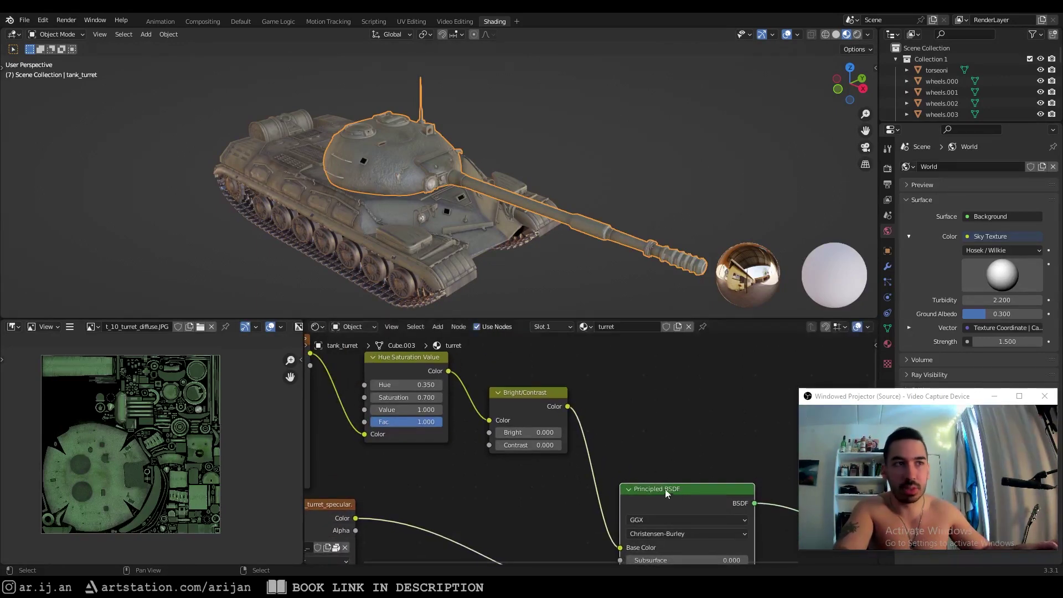
- Review the turret's colour chain from the diffuse texture through the Hue Saturation Value and Bright/Contrast nodes
{"action": "scroll", "coordinate": [562, 414], "scroll_direction": "up", "scroll_amount": 1}
{"action": "middle_click_drag", "start_coordinate": [562, 414], "coordinate": [597, 457]}
{"action": "middle_click_drag", "start_coordinate": [446, 447], "coordinate": [532, 428]}
{"action": "scroll", "coordinate": [532, 427], "scroll_direction": "down", "scroll_amount": 2}
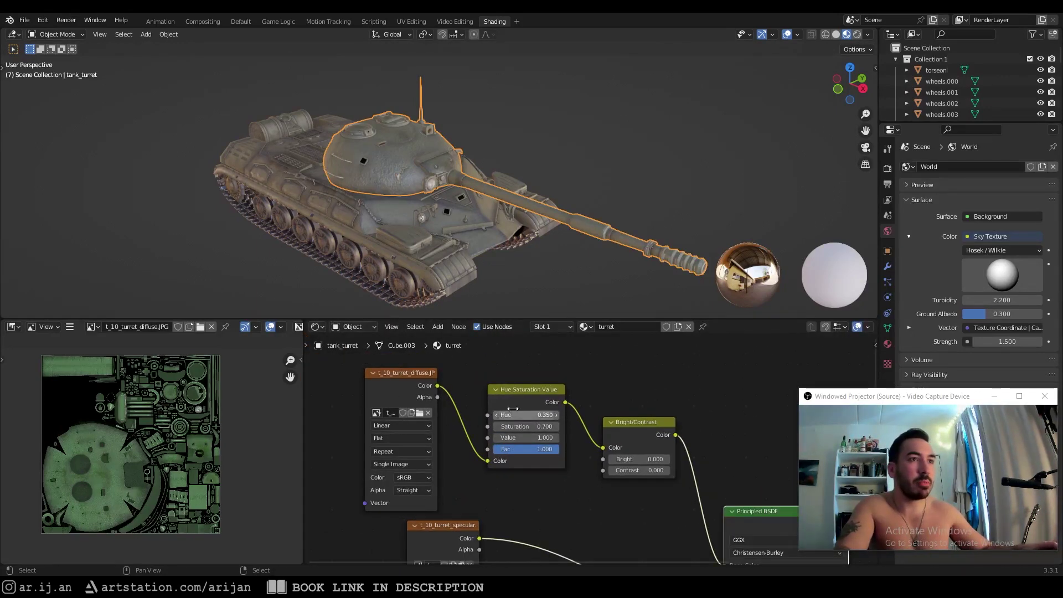
{"action": "scroll", "coordinate": [480, 403], "scroll_direction": "up", "scroll_amount": 1}
{"action": "middle_click_drag", "start_coordinate": [357, 367], "coordinate": [381, 401]}
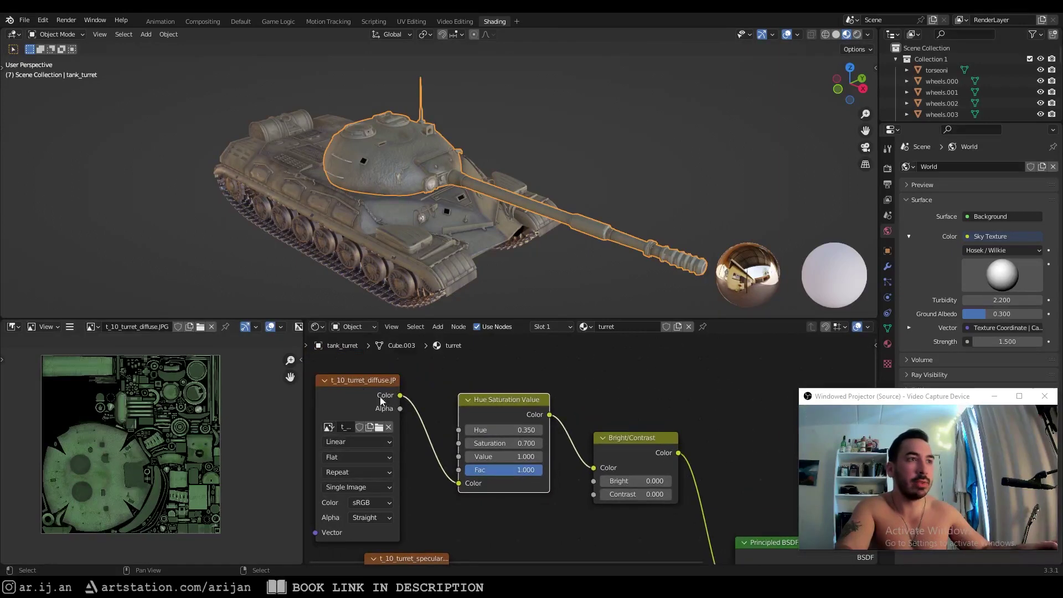
{"action": "left_click", "coordinate": [426, 387]}
{"action": "middle_click_drag", "start_coordinate": [581, 442], "coordinate": [515, 411]}
{"action": "scroll", "coordinate": [516, 411], "scroll_direction": "up", "scroll_amount": 2}
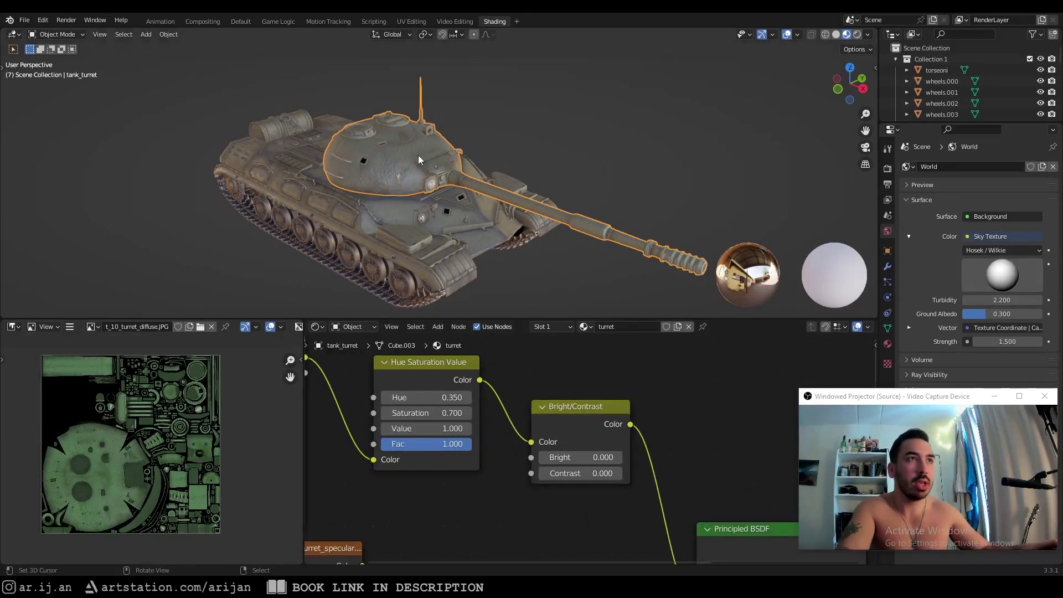
- Try contrast 0.200 with brightness 0.000 on the diffuse Bright/Contrast node while viewing the turret up close
{"action": "middle_click_drag", "start_coordinate": [417, 155], "coordinate": [389, 148]}
{"action": "scroll", "coordinate": [390, 149], "scroll_direction": "up", "scroll_amount": 4}
{"action": "middle_click_drag", "start_coordinate": [493, 228], "coordinate": [412, 156], "text": "shift"}
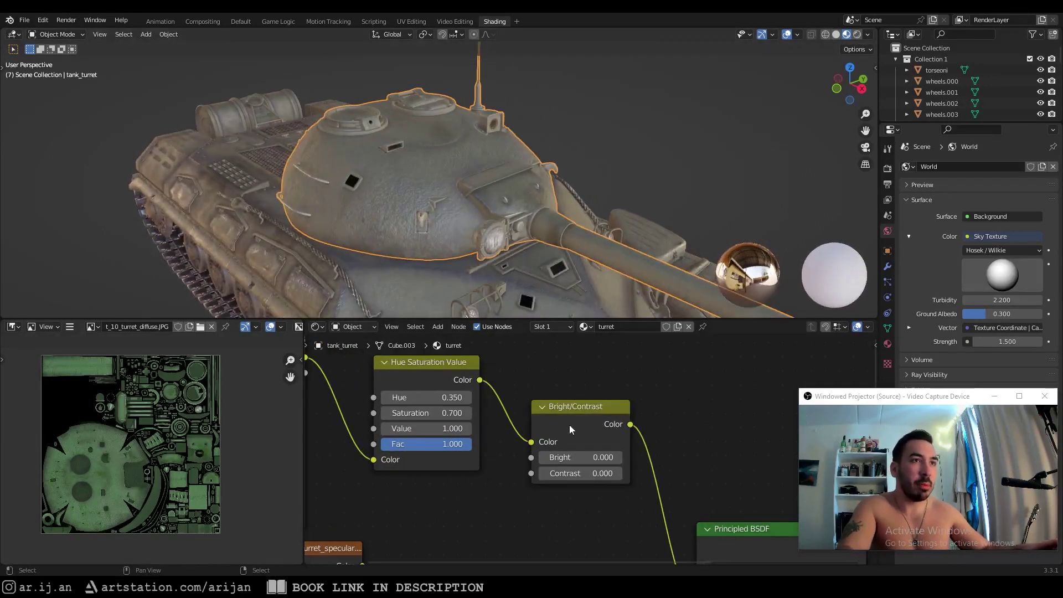
{"action": "left_click", "coordinate": [544, 457]}
{"action": "middle_click_drag", "start_coordinate": [553, 266], "coordinate": [543, 267]}
{"action": "left_click", "coordinate": [619, 458]}
{"action": "left_click", "coordinate": [618, 473]}
{"action": "left_click", "coordinate": [618, 473]}
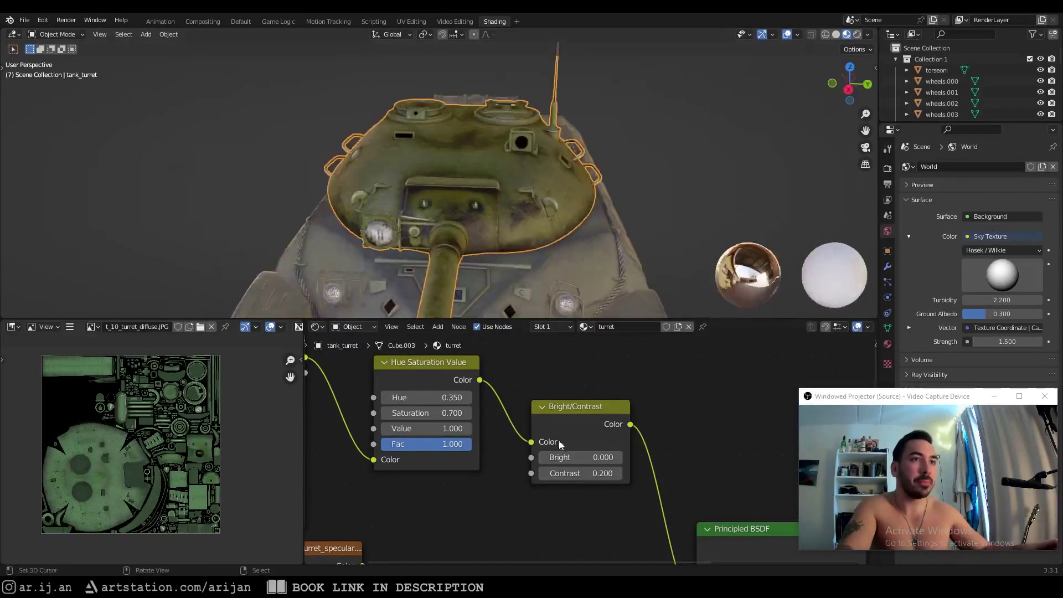
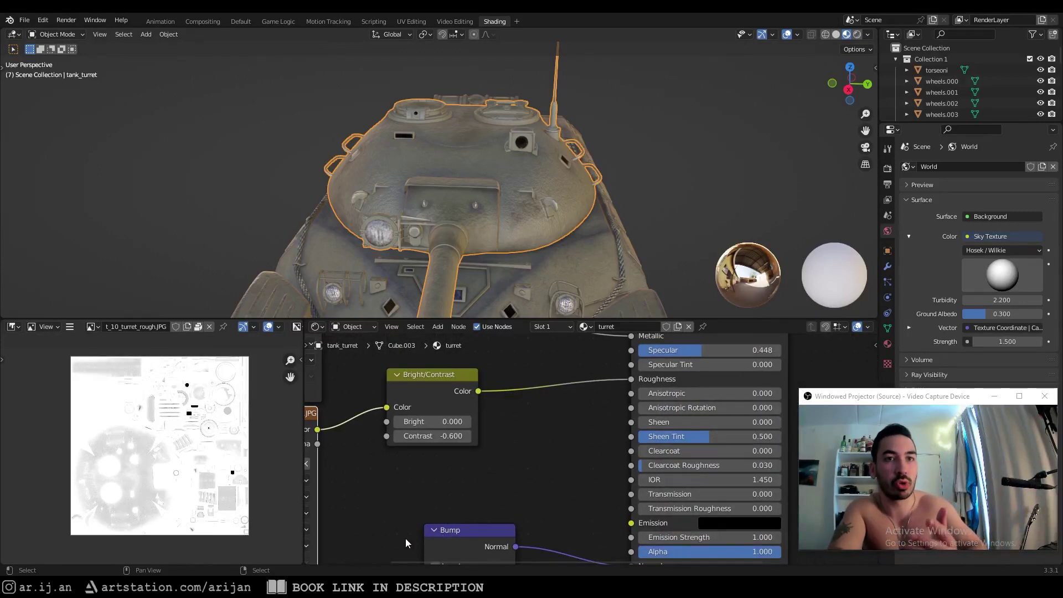
- Try lowering the brightness of the roughness map's Bright/Contrast node to -0.500 and inspect the turret's sheen
{"action": "middle_click_drag", "start_coordinate": [537, 446], "coordinate": [621, 466]}
{"action": "scroll", "coordinate": [615, 461], "scroll_direction": "up", "scroll_amount": 2}
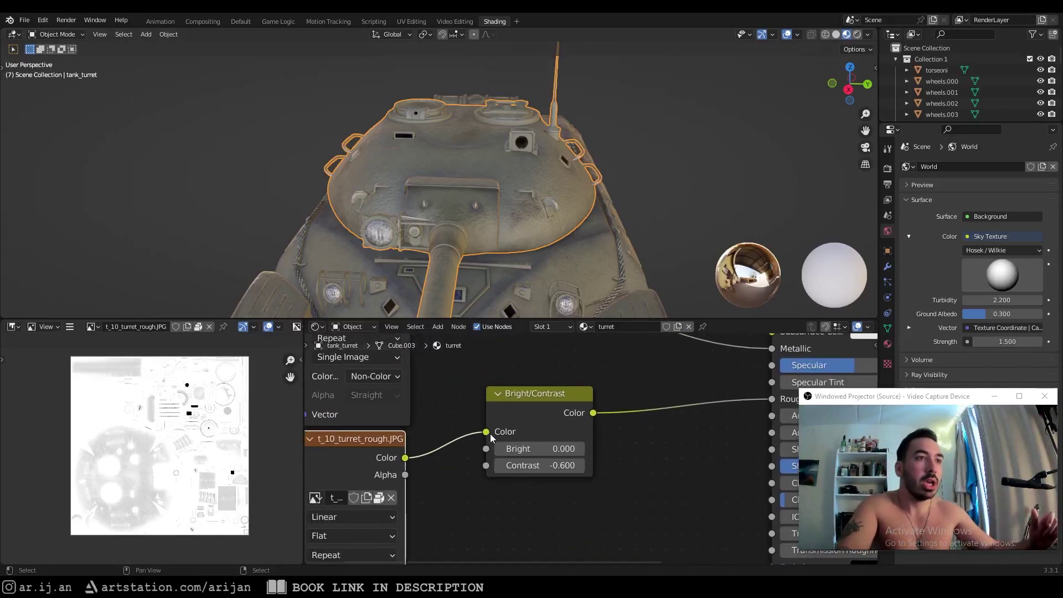
{"action": "middle_click_drag", "start_coordinate": [485, 441], "coordinate": [516, 448]}
{"action": "scroll", "coordinate": [510, 446], "scroll_direction": "up", "scroll_amount": 2}
{"action": "scroll", "coordinate": [537, 412], "scroll_direction": "down", "scroll_amount": 5}
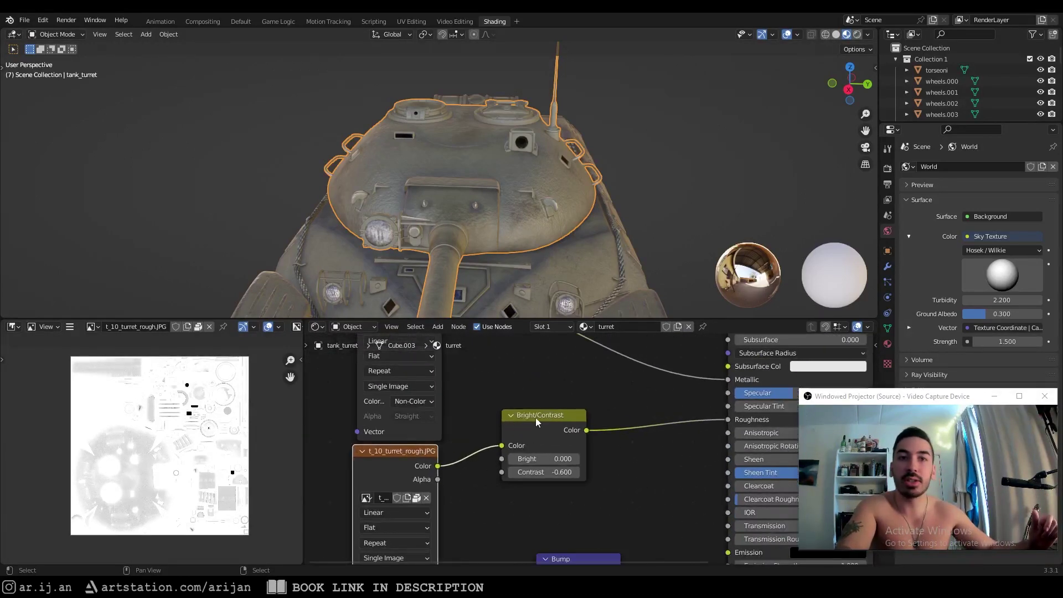
{"action": "middle_click_drag", "start_coordinate": [588, 236], "coordinate": [515, 241]}
{"action": "scroll", "coordinate": [516, 241], "scroll_direction": "up", "scroll_amount": 3}
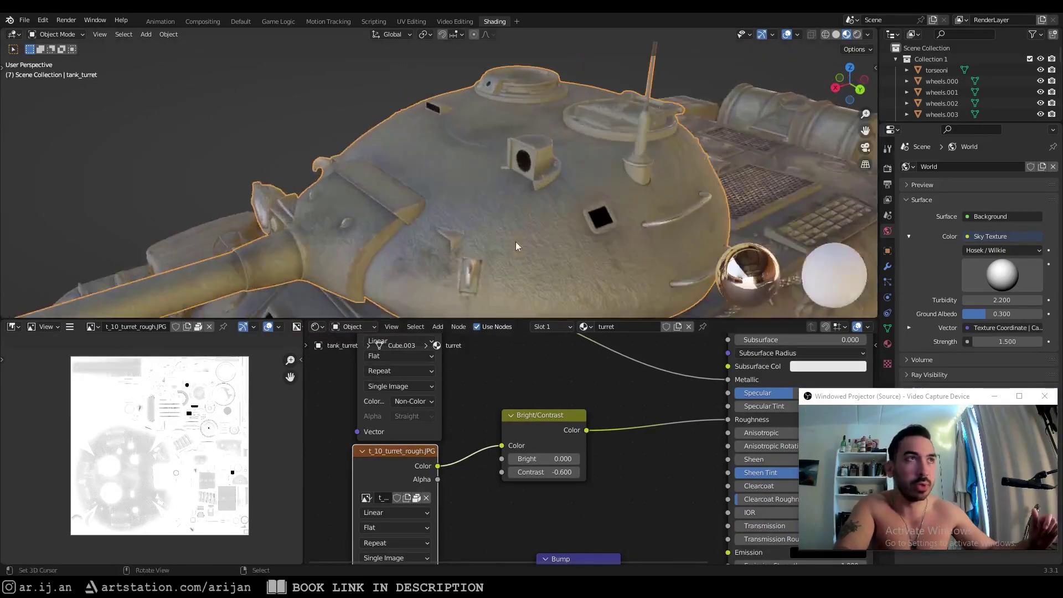
{"action": "left_click", "coordinate": [512, 457]}
{"action": "left_click", "coordinate": [512, 460]}
{"action": "left_click", "coordinate": [512, 460]}
{"action": "left_click", "coordinate": [512, 460]}
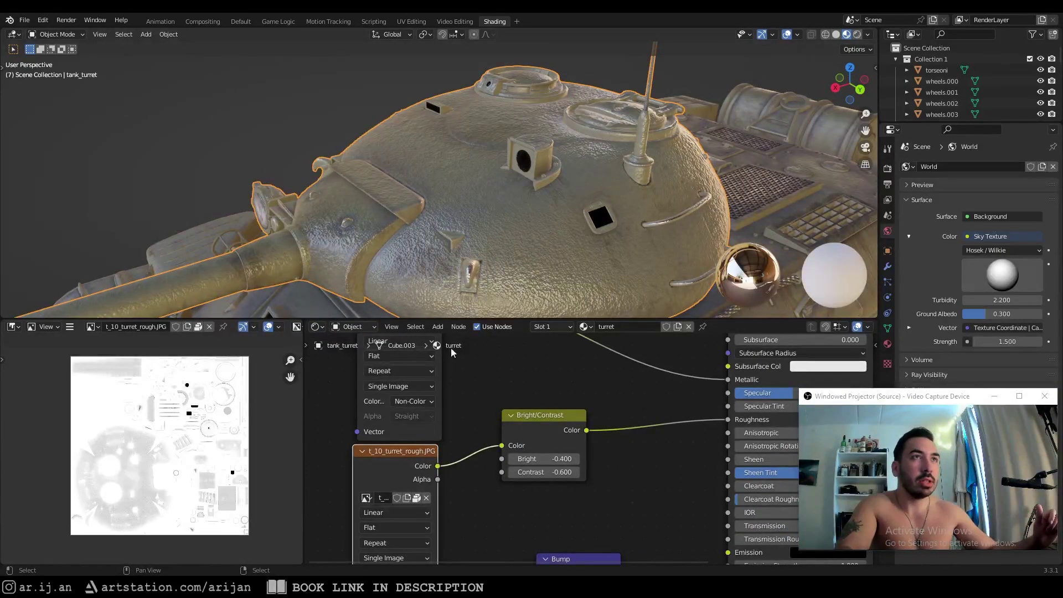
{"action": "middle_click_drag", "start_coordinate": [459, 265], "coordinate": [486, 190]}
{"action": "left_click", "coordinate": [511, 459]}
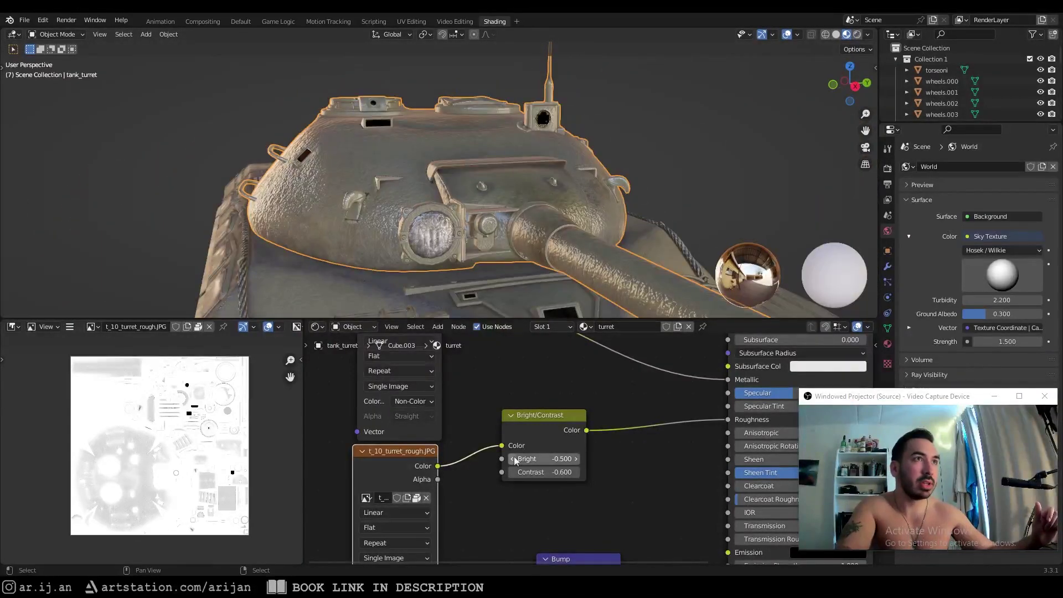
{"action": "middle_click_drag", "start_coordinate": [454, 266], "coordinate": [426, 250]}
- Try raising the brightness of the roughness map's Bright/Contrast node to 0.400
{"action": "left_click", "coordinate": [576, 459]}
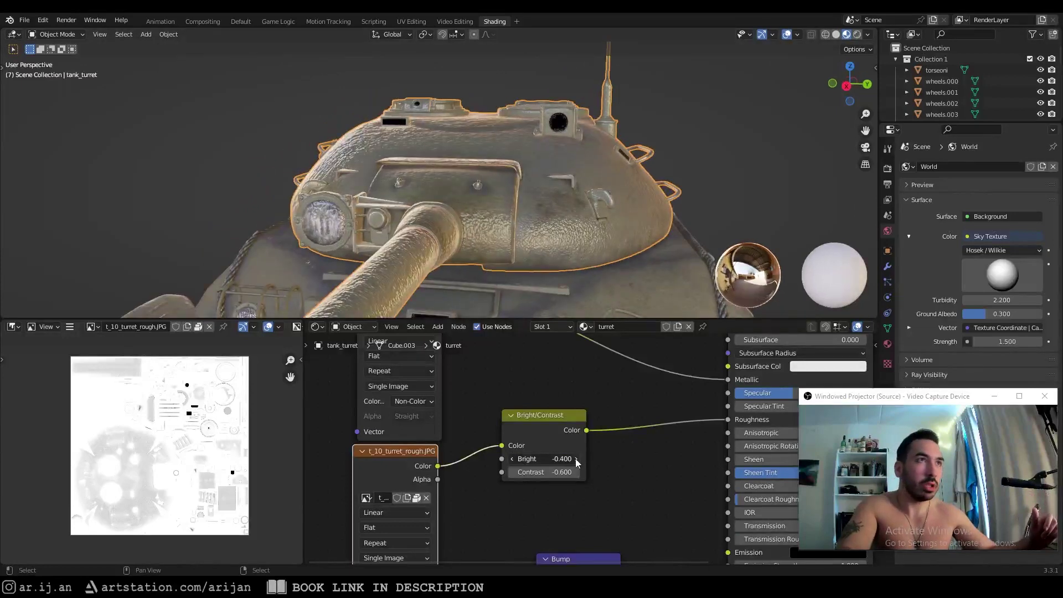
{"action": "left_click", "coordinate": [575, 459]}
{"action": "left_click", "coordinate": [577, 460]}
{"action": "left_click", "coordinate": [577, 460]}
{"action": "left_click", "coordinate": [577, 461]}
{"action": "left_click", "coordinate": [578, 460]}
{"action": "left_click", "coordinate": [578, 461]}
{"action": "left_click", "coordinate": [577, 461]}
{"action": "left_click", "coordinate": [578, 460]}
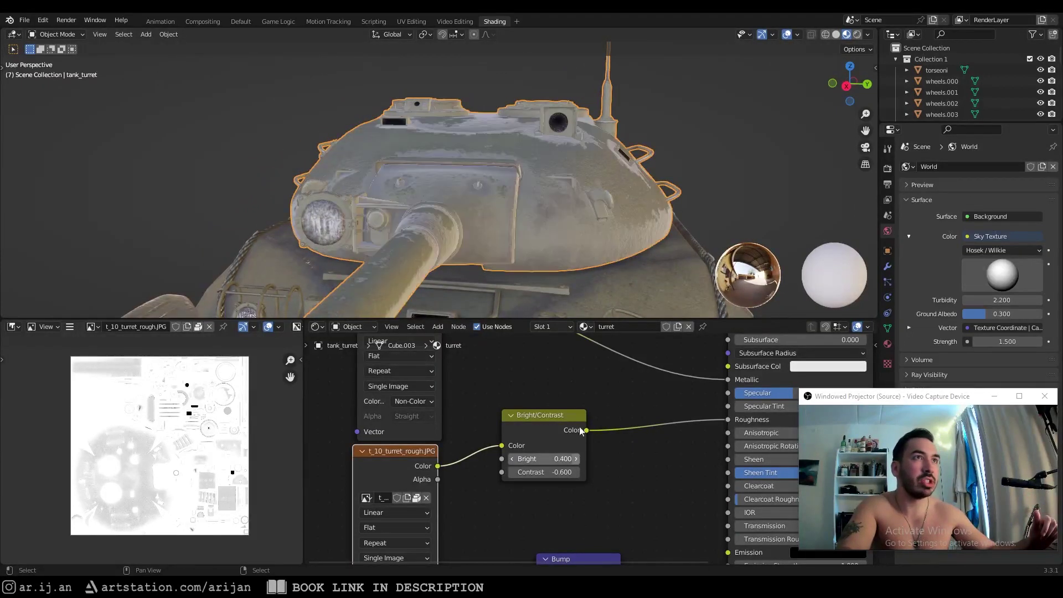
- Return the roughness Bright/Contrast node's brightness to 0.000 while checking the turret from the side
{"action": "middle_click_drag", "start_coordinate": [564, 217], "coordinate": [505, 214]}
{"action": "left_click", "coordinate": [512, 460]}
{"action": "left_click", "coordinate": [512, 460]}
{"action": "left_click", "coordinate": [513, 460]}
{"action": "left_click", "coordinate": [512, 460]}
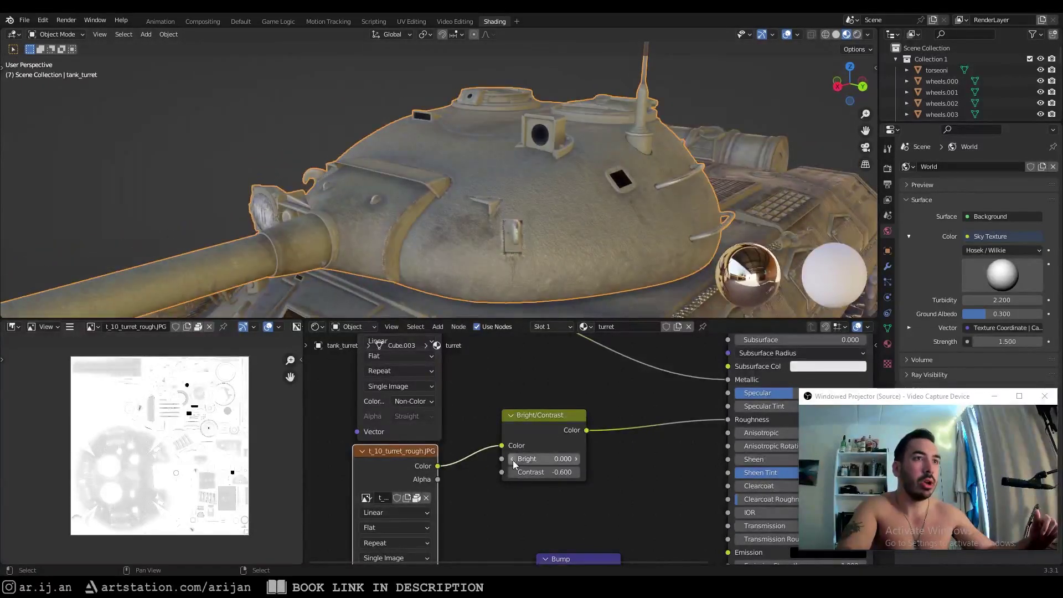
- Try contrast 0.200 on the roughness Bright/Contrast node and examine the turret's surface up close
{"action": "middle_click_drag", "start_coordinate": [575, 310], "coordinate": [388, 288]}
{"action": "mouse_move", "coordinate": [545, 472]}
{"action": "left_mouse_down"}
{"action": "mouse_move", "coordinate": [587, 472]}
{"action": "mouse_move", "coordinate": [532, 471]}
{"action": "left_mouse_up"}
{"action": "middle_click_drag", "start_coordinate": [454, 261], "coordinate": [465, 232]}
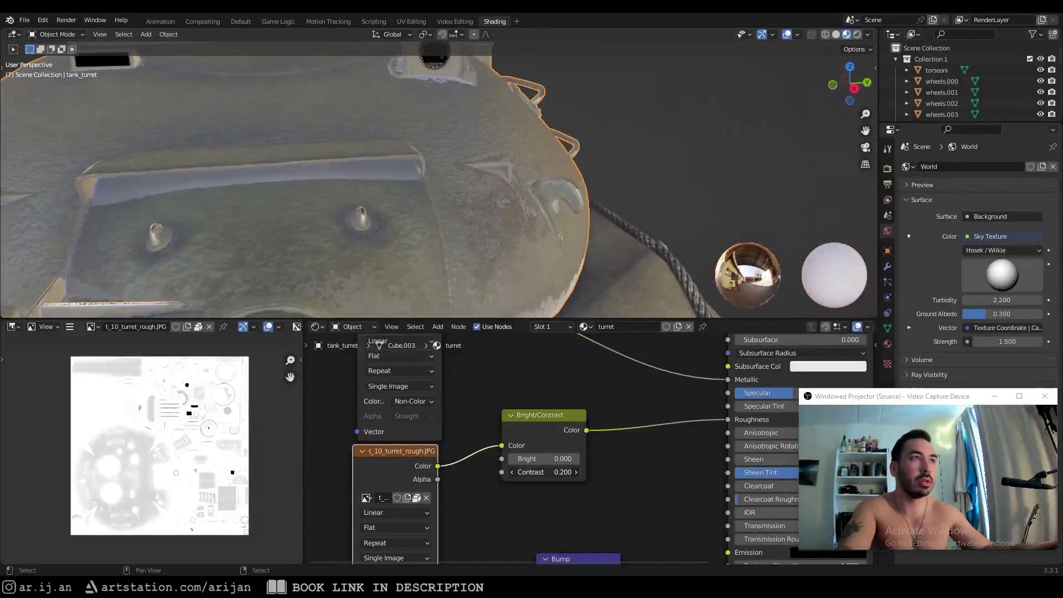
{"action": "mouse_move", "coordinate": [553, 458]}
{"action": "left_mouse_down"}
{"action": "mouse_move", "coordinate": [539, 459]}
{"action": "mouse_move", "coordinate": [581, 458]}
{"action": "mouse_move", "coordinate": [553, 458]}
{"action": "left_mouse_up"}
{"action": "scroll", "coordinate": [554, 458], "scroll_direction": "up", "scroll_amount": 1}
{"action": "middle_click_drag", "start_coordinate": [362, 211], "coordinate": [531, 274], "text": "shift"}
{"action": "scroll", "coordinate": [472, 268], "scroll_direction": "down", "scroll_amount": 2}
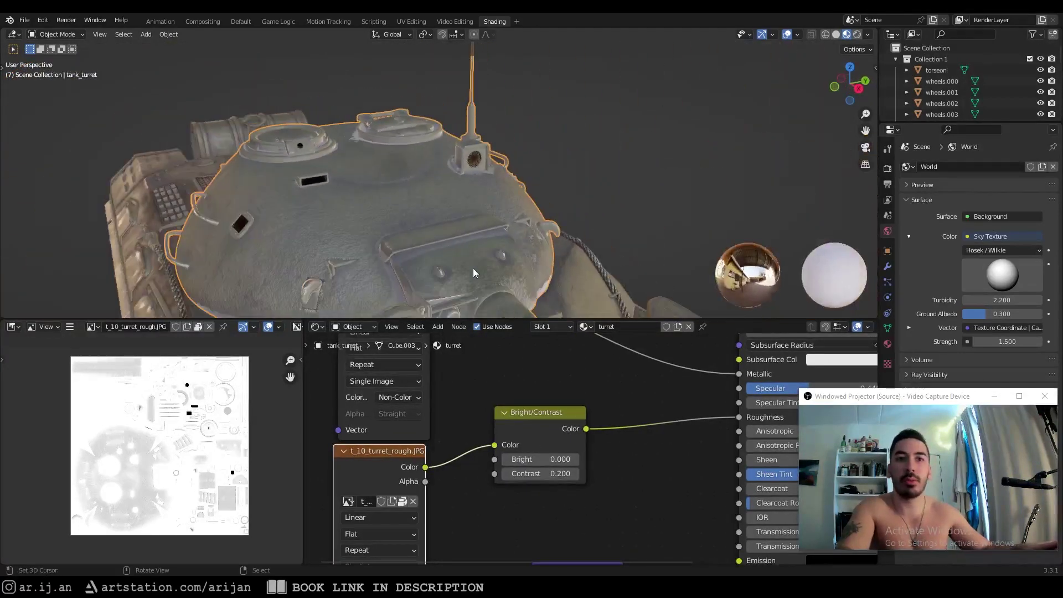
- Set the roughness Bright/Contrast node's contrast back to -0.600 and save the file
{"action": "left_click_drag", "start_coordinate": [548, 474], "coordinate": [503, 478]}
{"action": "middle_click_drag", "start_coordinate": [506, 239], "coordinate": [374, 218]}
{"action": "key", "text": "ctrl+s"}
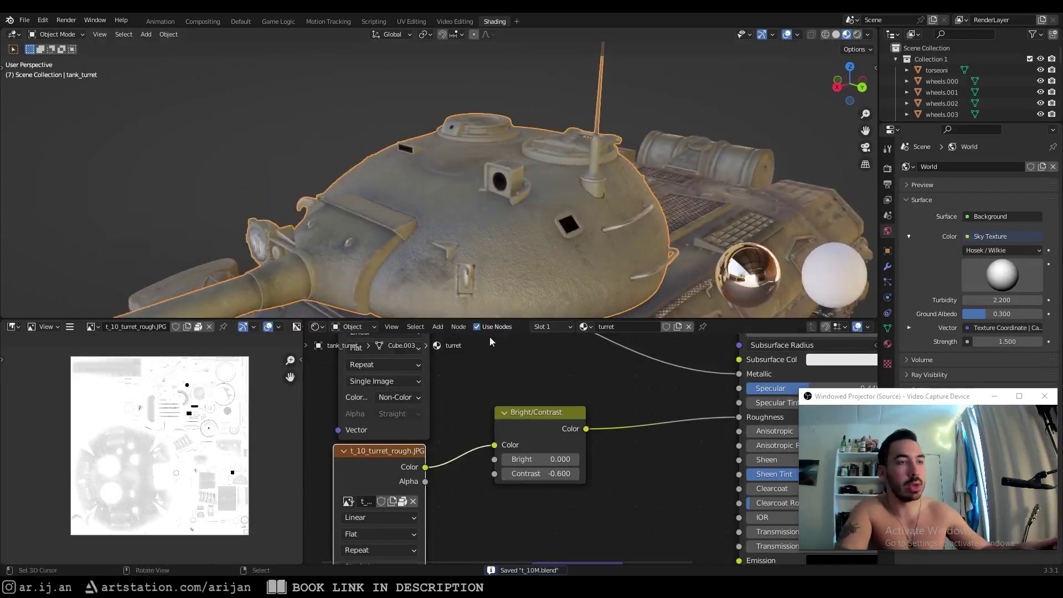
- Review the turret material's nodes from the diffuse texture down to the roughness and bump maps, selecting the diffuse texture and Bump nodes
{"action": "scroll", "coordinate": [595, 451], "scroll_direction": "down", "scroll_amount": 2}
{"action": "middle_click_drag", "start_coordinate": [595, 451], "coordinate": [579, 526]}
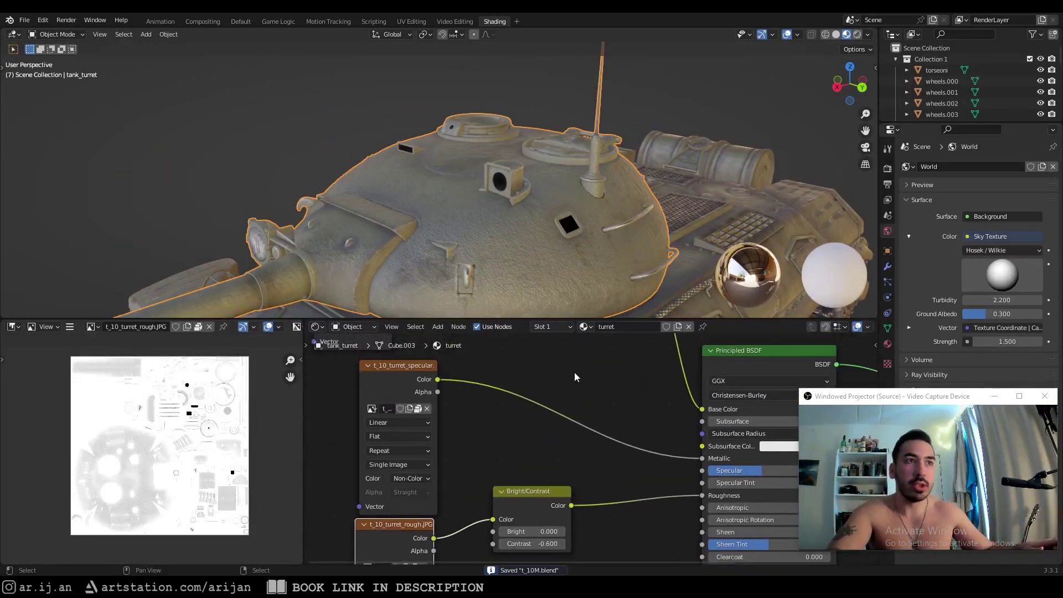
{"action": "scroll", "coordinate": [581, 355], "scroll_direction": "up", "scroll_amount": 2}
{"action": "middle_click_drag", "start_coordinate": [581, 355], "coordinate": [526, 529]}
{"action": "scroll", "coordinate": [525, 529], "scroll_direction": "down", "scroll_amount": 2}
{"action": "middle_click_drag", "start_coordinate": [383, 387], "coordinate": [537, 384]}
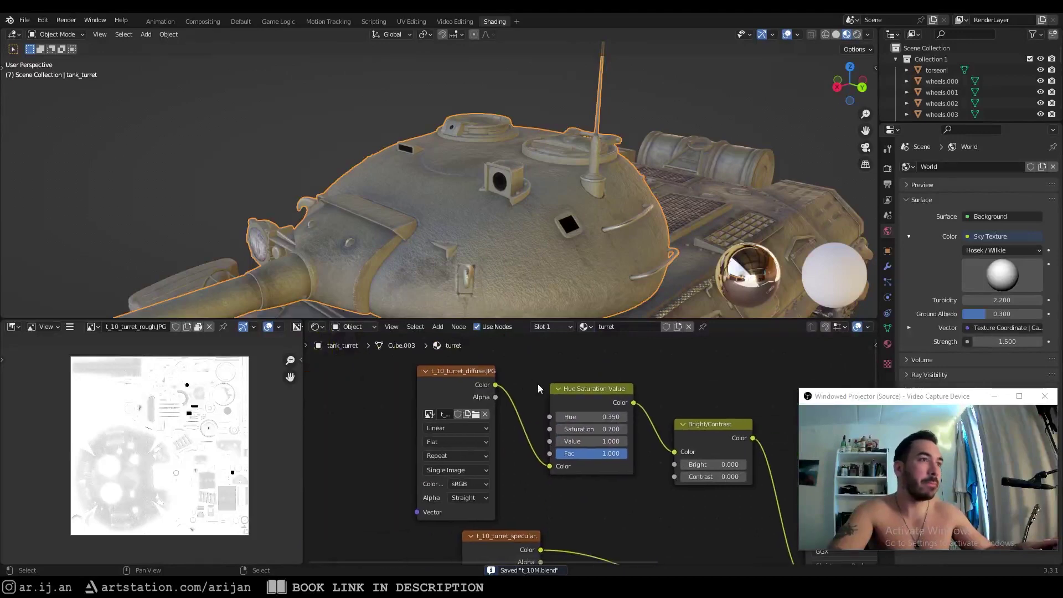
{"action": "left_click", "coordinate": [441, 383]}
{"action": "scroll", "coordinate": [576, 458], "scroll_direction": "down", "scroll_amount": 5}
{"action": "middle_click_drag", "start_coordinate": [602, 540], "coordinate": [493, 519]}
{"action": "scroll", "coordinate": [507, 427], "scroll_direction": "up", "scroll_amount": 1}
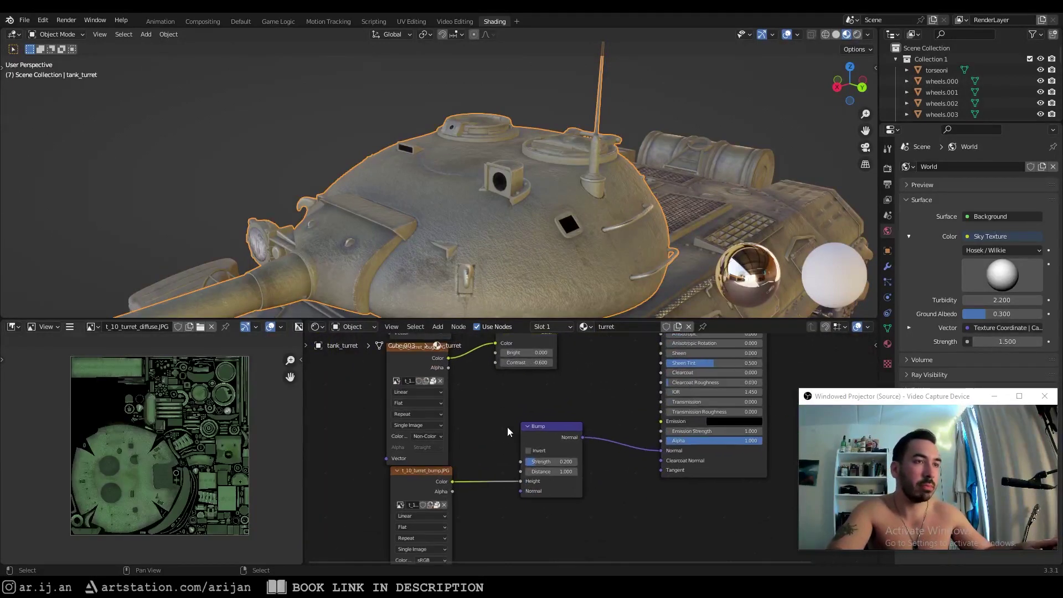
{"action": "middle_click_drag", "start_coordinate": [507, 427], "coordinate": [542, 502]}
{"action": "left_click", "coordinate": [579, 501]}
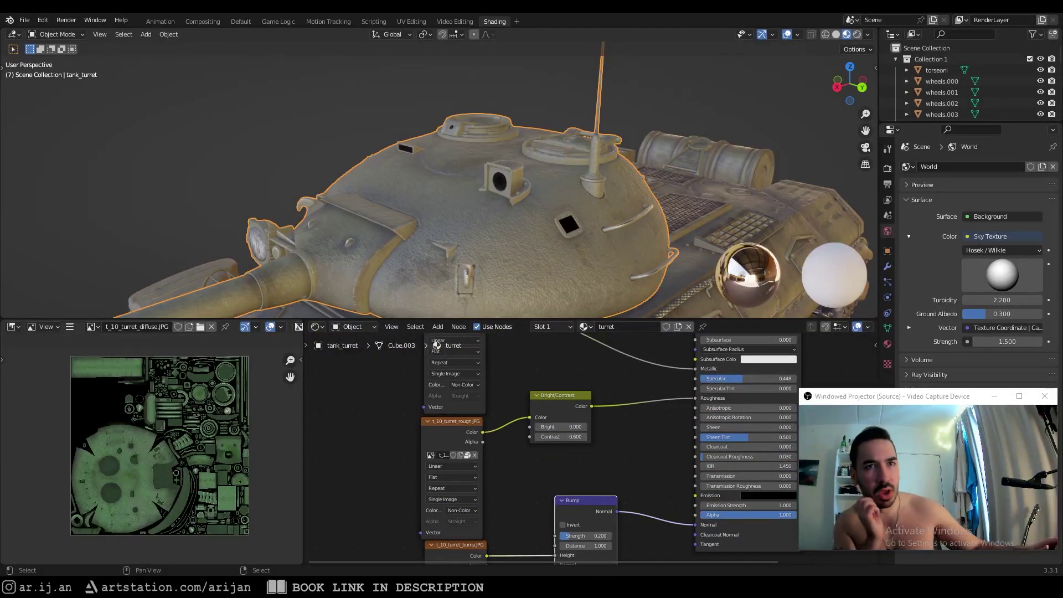
- Examine the texture connections into the Principled BSDF and compare the turret with the tank body from several angles
{"action": "middle_click_drag", "start_coordinate": [742, 403], "coordinate": [721, 453]}
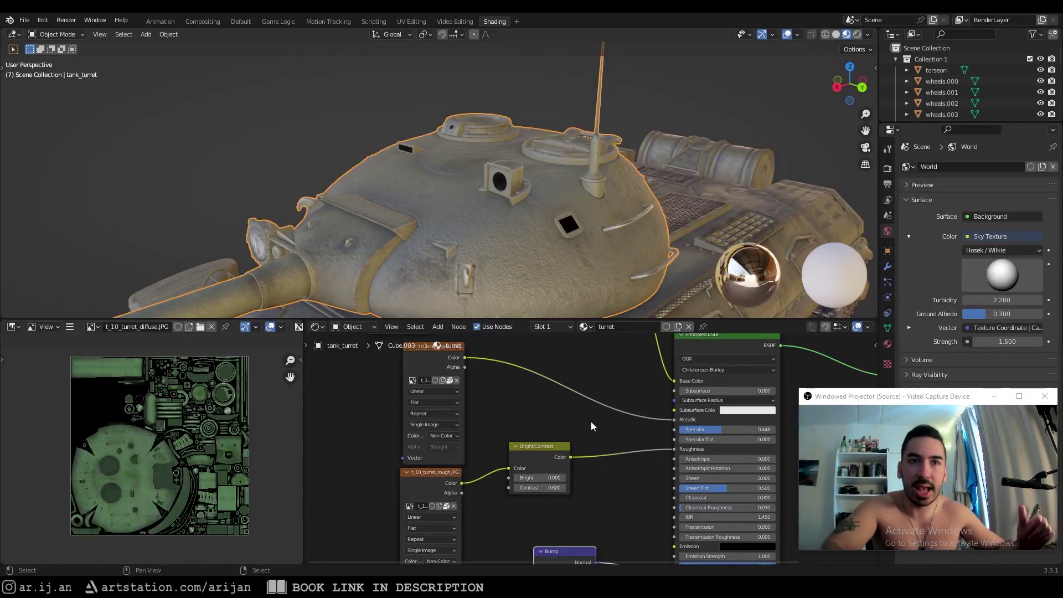
{"action": "middle_click_drag", "start_coordinate": [590, 421], "coordinate": [546, 429]}
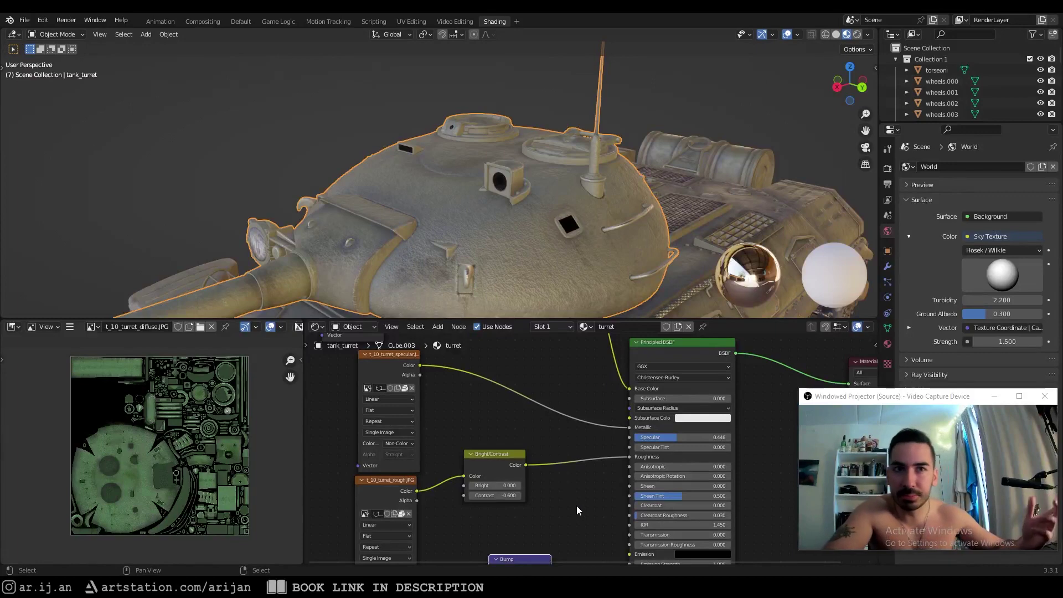
{"action": "middle_click_drag", "start_coordinate": [534, 188], "coordinate": [537, 216]}
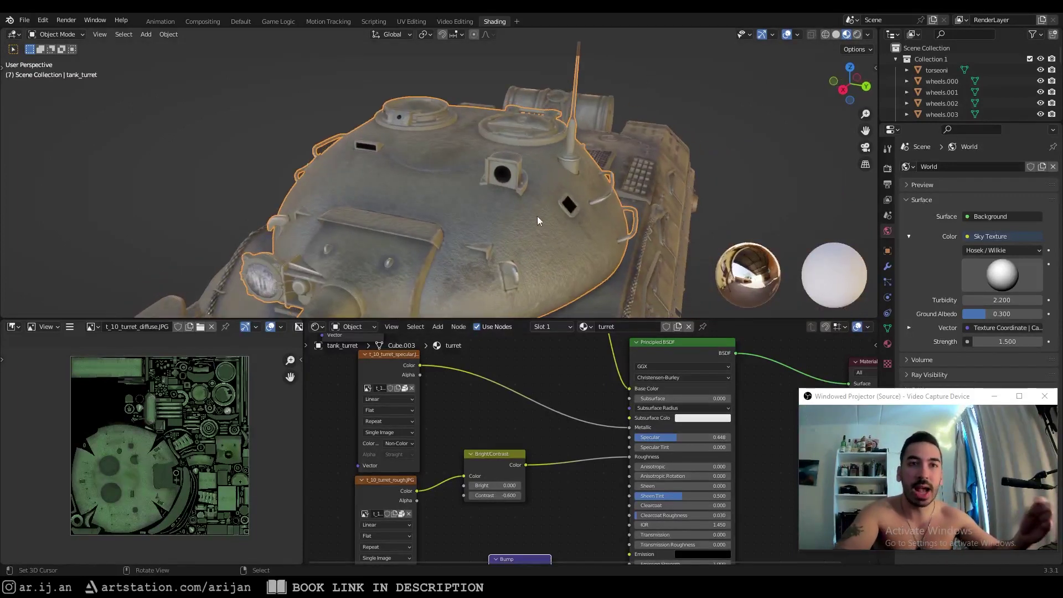
{"action": "middle_click_drag", "start_coordinate": [510, 382], "coordinate": [506, 449]}
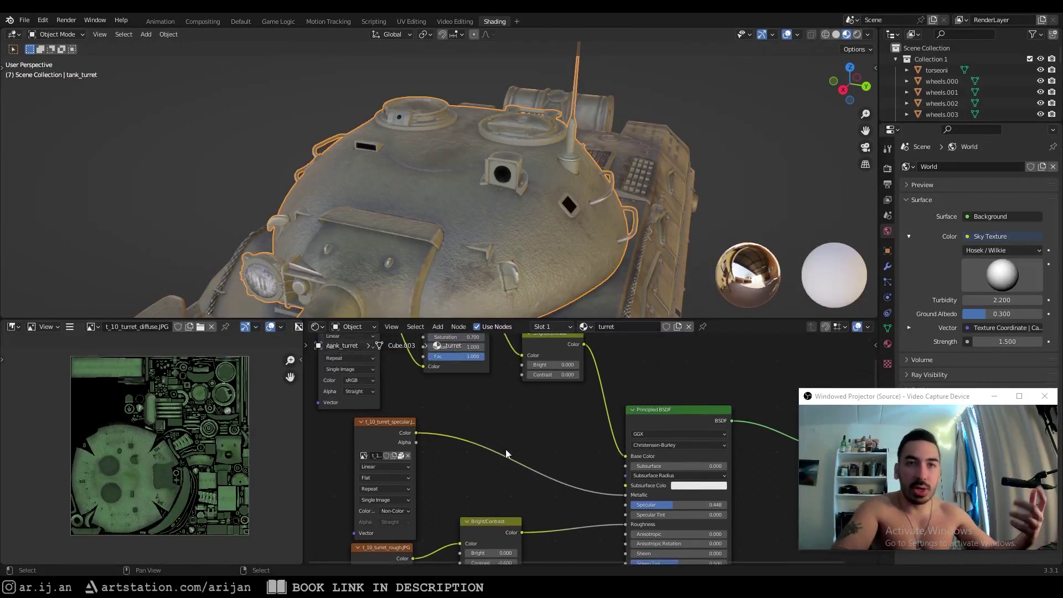
{"action": "middle_click_drag", "start_coordinate": [578, 519], "coordinate": [591, 563]}
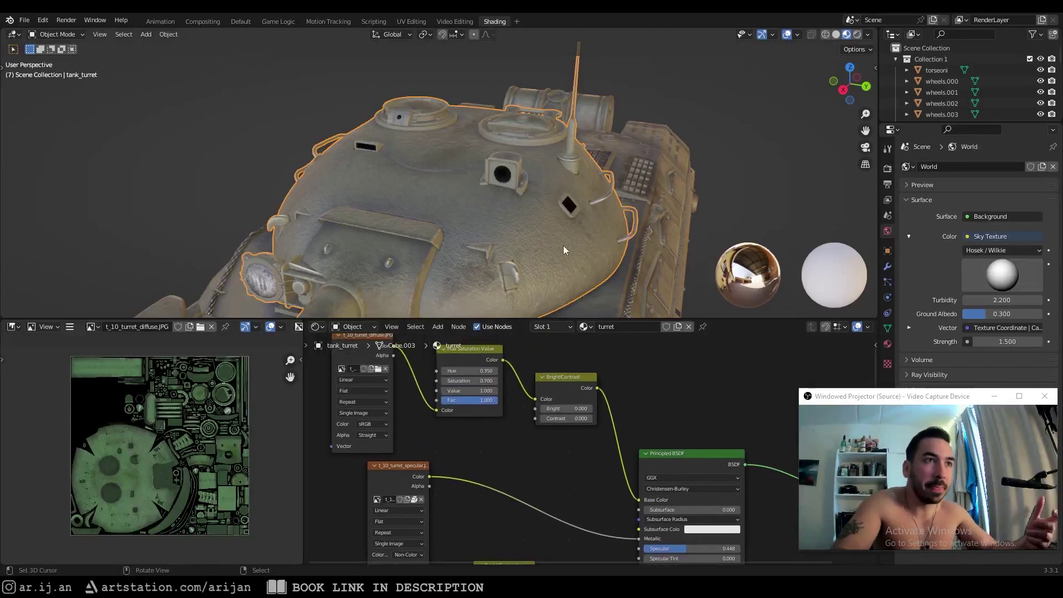
{"action": "middle_click_drag", "start_coordinate": [563, 245], "coordinate": [500, 217]}
{"action": "scroll", "coordinate": [431, 217], "scroll_direction": "down", "scroll_amount": 3}
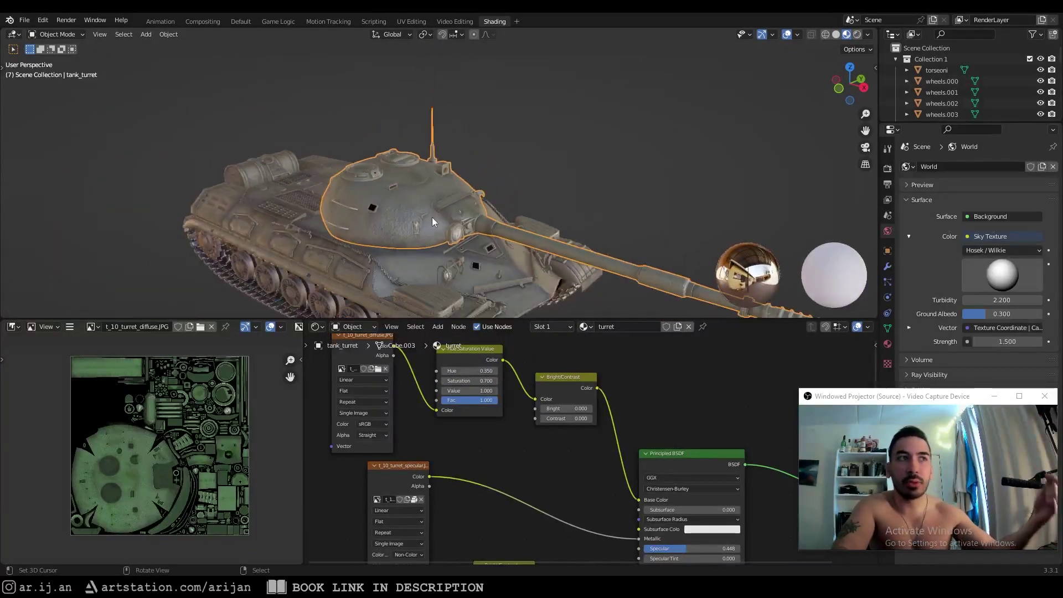
{"action": "middle_click_drag", "start_coordinate": [432, 217], "coordinate": [394, 270]}
{"action": "scroll", "coordinate": [445, 237], "scroll_direction": "up", "scroll_amount": 1}
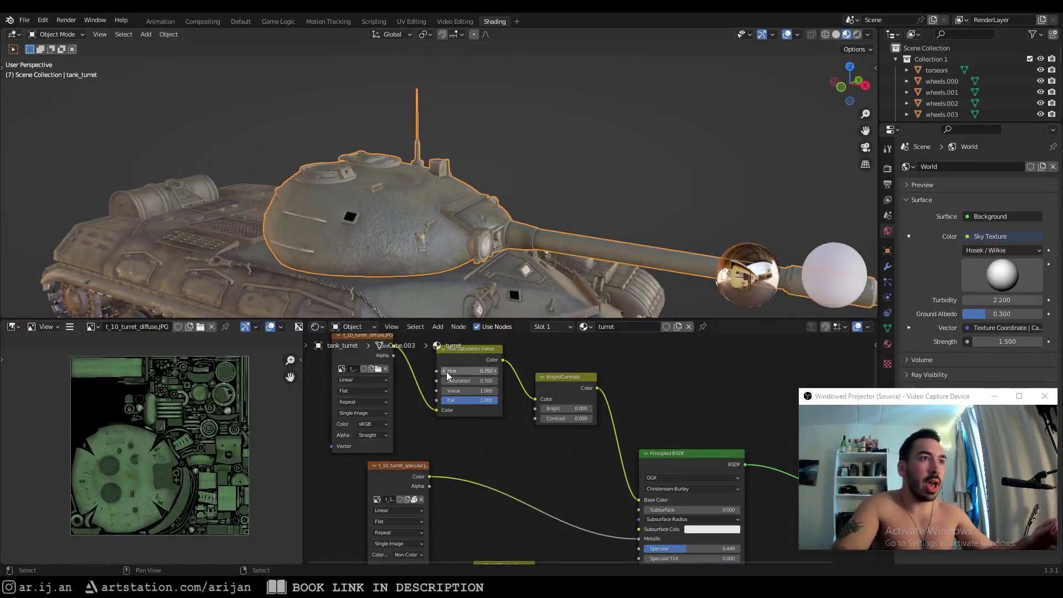
- Set the Hue Saturation Value node's hue to 0.650 and try saturation 1.400 on the turret
{"action": "left_click", "coordinate": [444, 370]}
{"action": "left_click", "coordinate": [494, 371]}
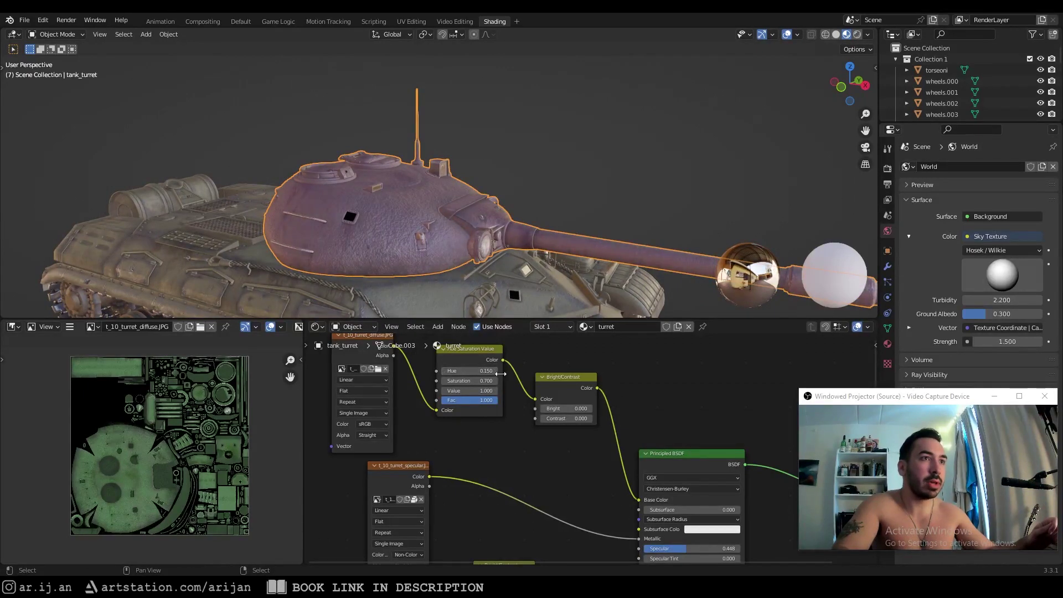
{"action": "left_click", "coordinate": [494, 370]}
{"action": "left_click", "coordinate": [495, 371]}
{"action": "left_click", "coordinate": [494, 370]}
{"action": "left_click", "coordinate": [495, 370]}
{"action": "left_click_drag", "start_coordinate": [476, 383], "coordinate": [498, 383]}
{"action": "middle_click_drag", "start_coordinate": [506, 231], "coordinate": [434, 223]}
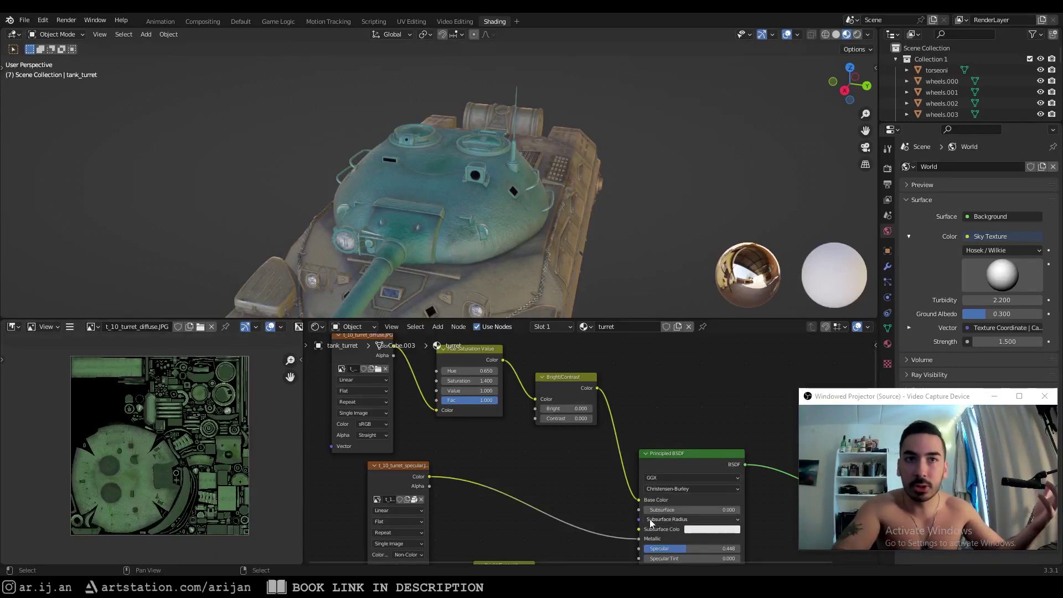
- Set the Hue Saturation Value node's saturation to 1.000
{"action": "middle_click_drag", "start_coordinate": [568, 458], "coordinate": [609, 520]}
{"action": "scroll", "coordinate": [592, 519], "scroll_direction": "up", "scroll_amount": 4}
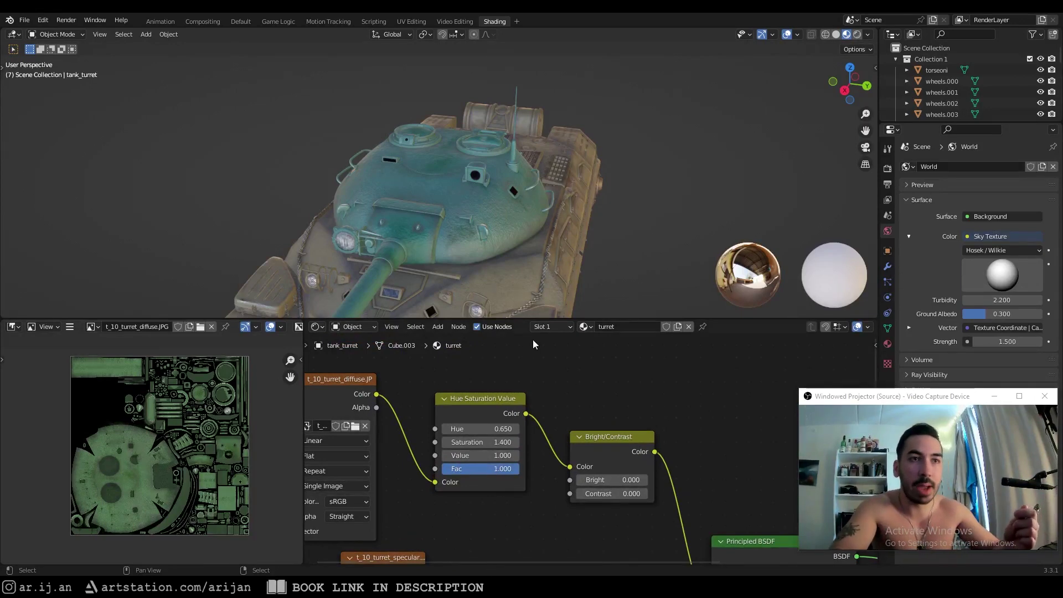
{"action": "left_click", "coordinate": [446, 443]}
{"action": "left_click", "coordinate": [445, 443]}
{"action": "left_click", "coordinate": [445, 442]}
{"action": "left_click", "coordinate": [446, 443]}
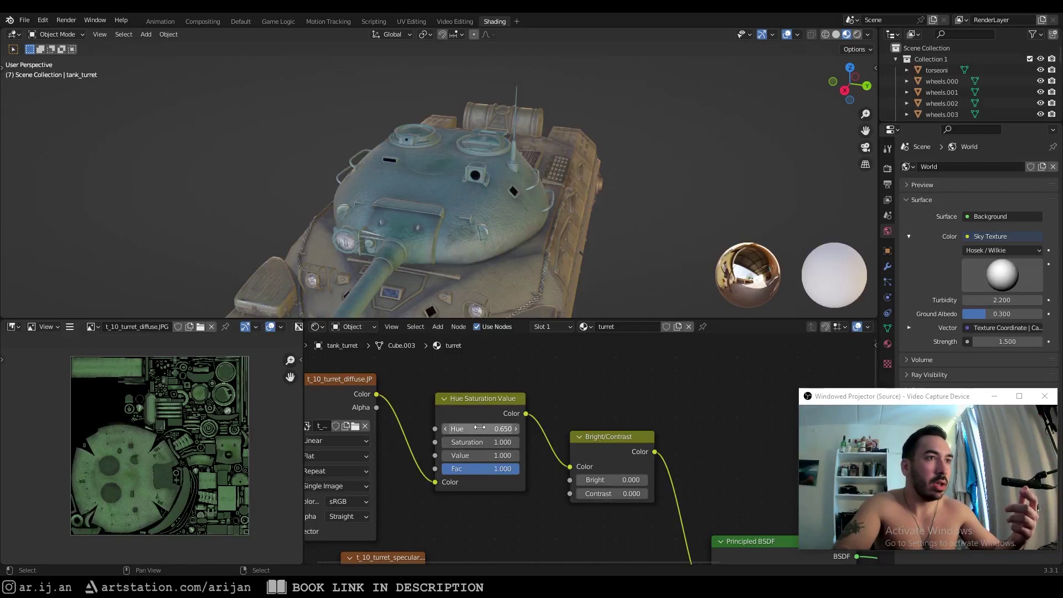
- Review the colour adjustment chain, selecting the diffuse texture node followed by the Hue Saturation Value node
{"action": "scroll", "coordinate": [592, 410], "scroll_direction": "down", "scroll_amount": 1}
{"action": "middle_click_drag", "start_coordinate": [666, 414], "coordinate": [596, 400]}
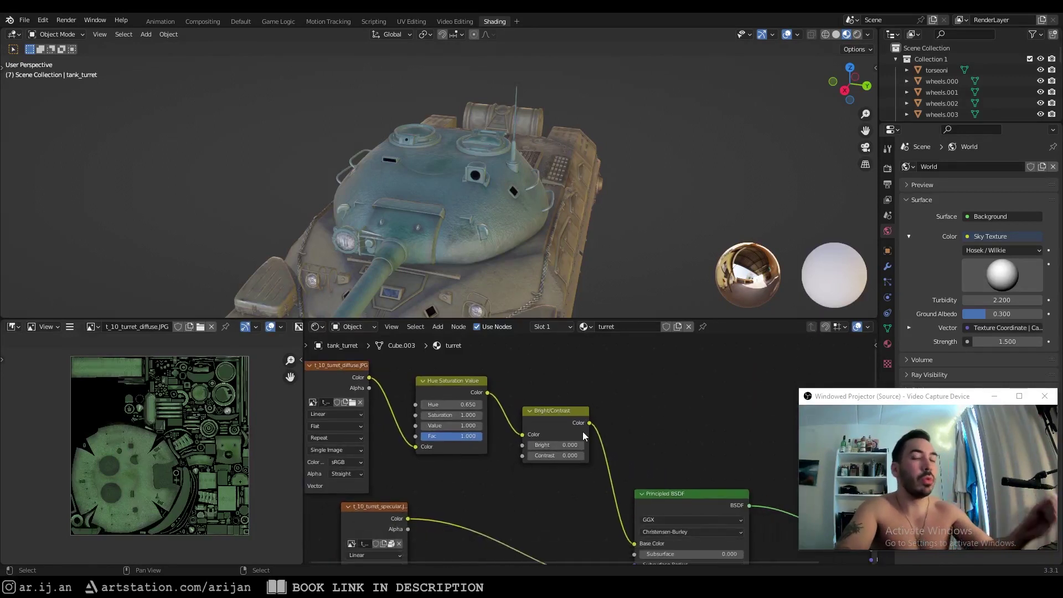
{"action": "scroll", "coordinate": [582, 431], "scroll_direction": "down", "scroll_amount": 3}
{"action": "middle_click_drag", "start_coordinate": [471, 407], "coordinate": [551, 409]}
{"action": "left_click", "coordinate": [476, 384]}
{"action": "middle_click_drag", "start_coordinate": [476, 384], "coordinate": [441, 391]}
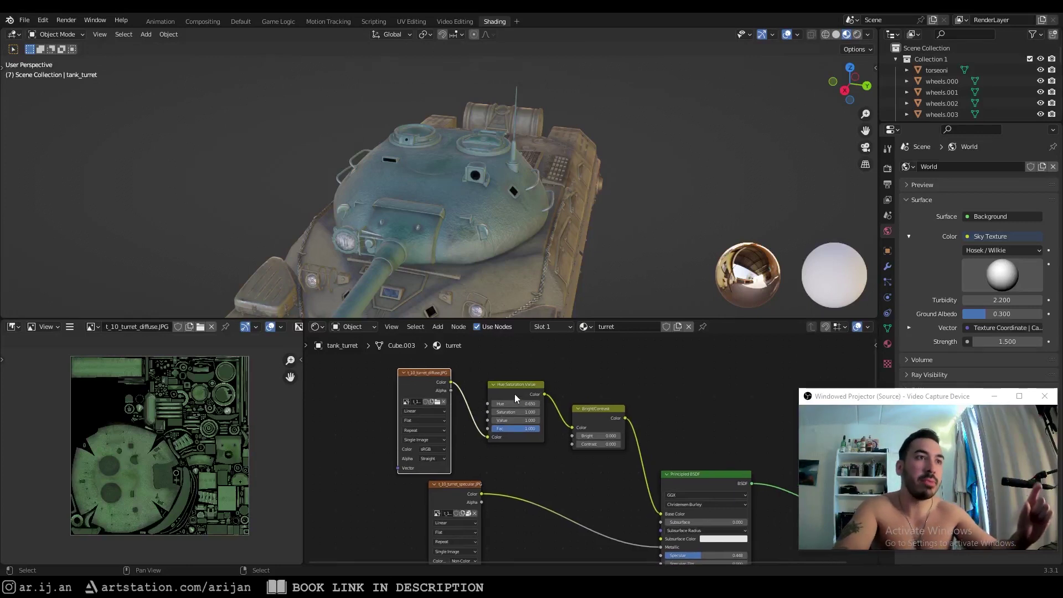
{"action": "left_click", "coordinate": [514, 393]}
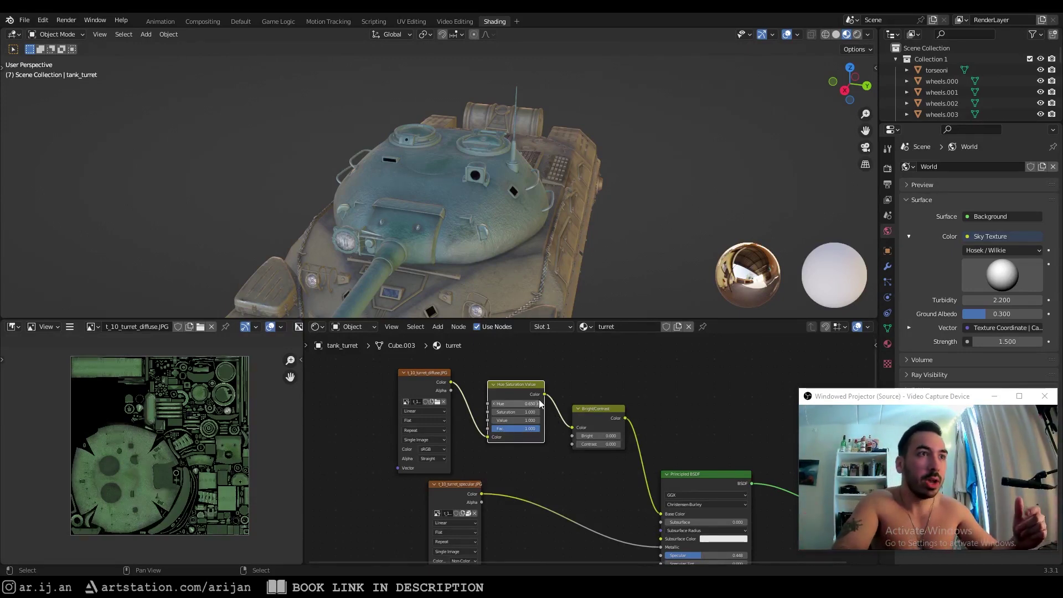
- Select the turret's diffuse texture node and compare its source image up close with the recoloured turret and the colour adjustment chain
{"action": "middle_click_drag", "start_coordinate": [566, 389], "coordinate": [570, 389]}
{"action": "left_click", "coordinate": [570, 389]}
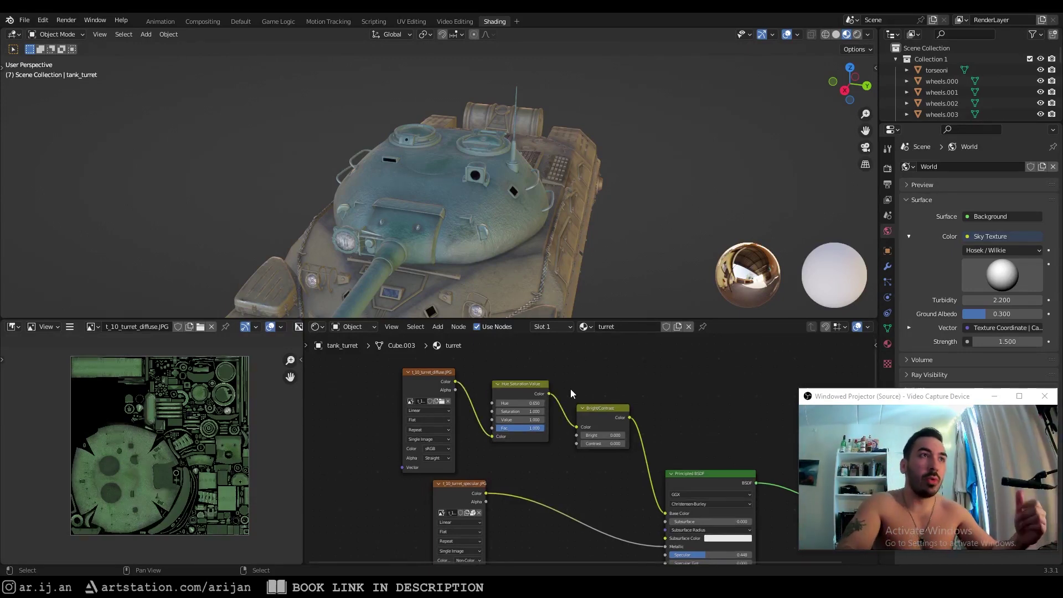
{"action": "left_click", "coordinate": [428, 384]}
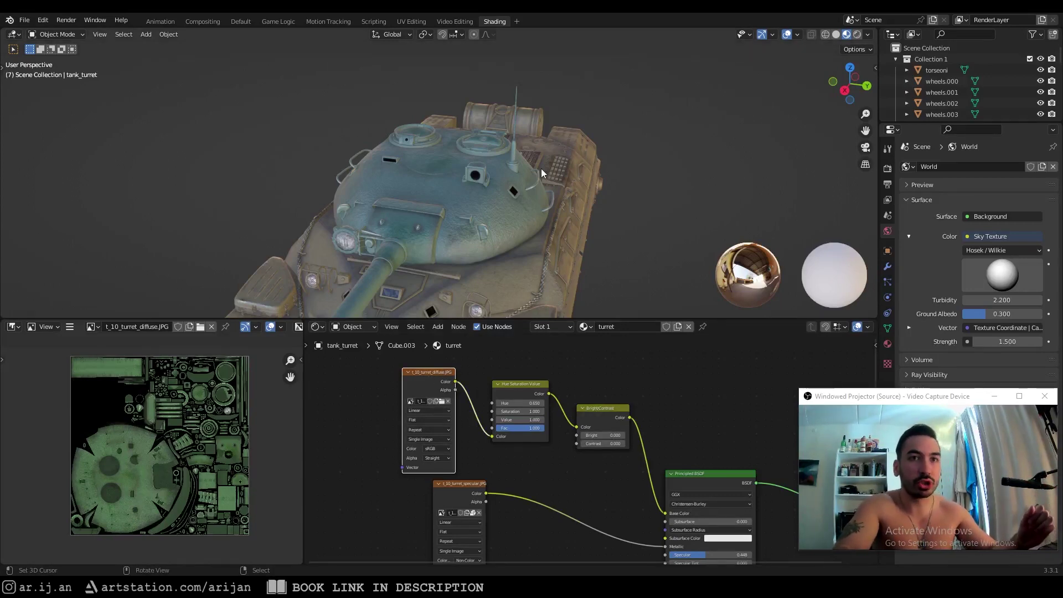
{"action": "middle_click_drag", "start_coordinate": [540, 168], "coordinate": [454, 232]}
{"action": "scroll", "coordinate": [155, 420], "scroll_direction": "up", "scroll_amount": 3}
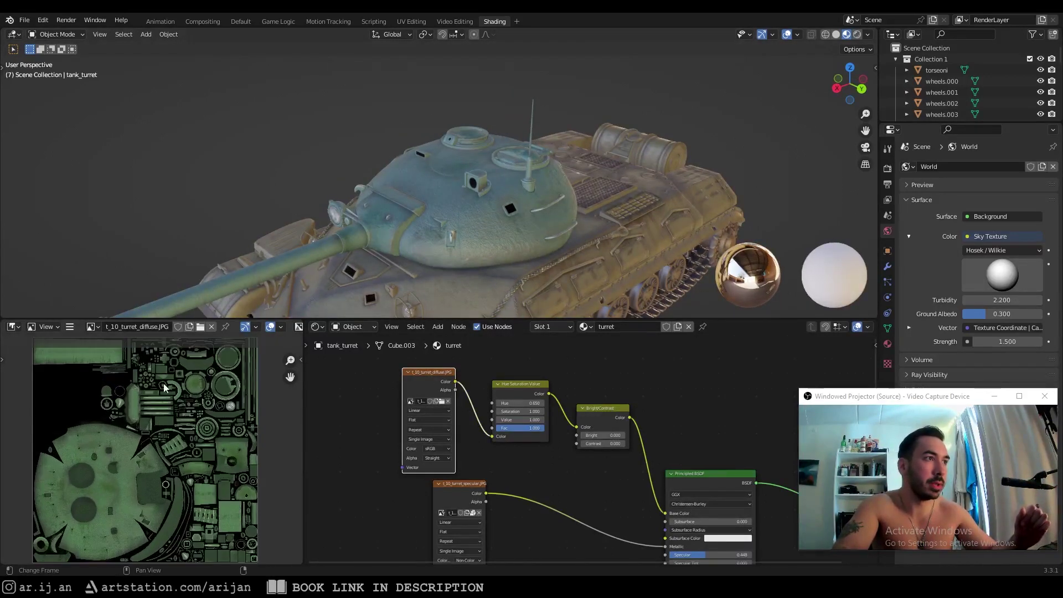
{"action": "scroll", "coordinate": [174, 415], "scroll_direction": "down", "scroll_amount": 1}
{"action": "middle_click_drag", "start_coordinate": [174, 416], "coordinate": [165, 418]}
{"action": "scroll", "coordinate": [164, 417], "scroll_direction": "up", "scroll_amount": 1}
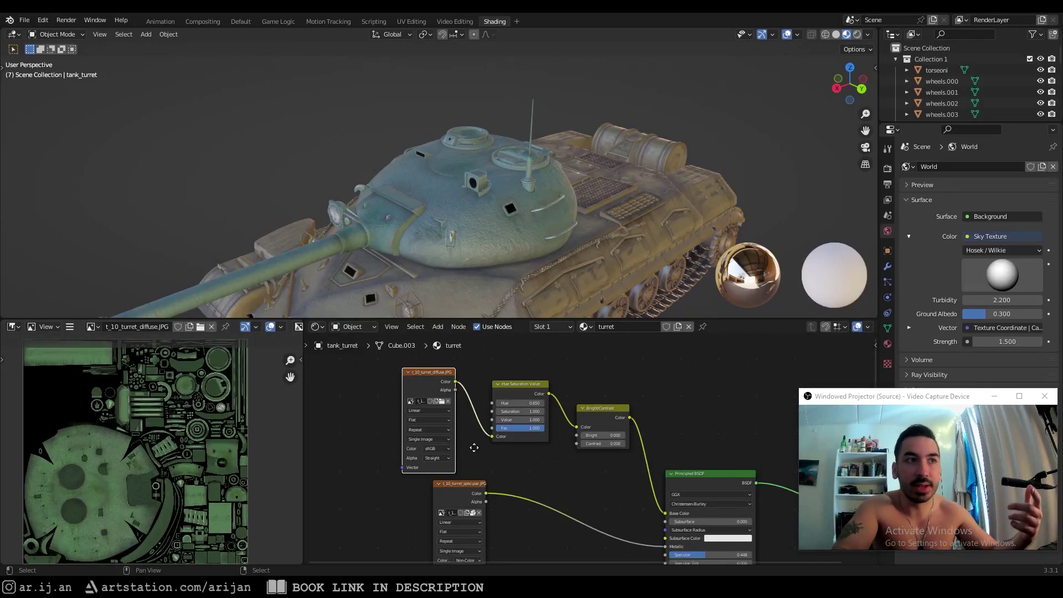
{"action": "middle_click_drag", "start_coordinate": [473, 447], "coordinate": [496, 451]}
{"action": "scroll", "coordinate": [112, 437], "scroll_direction": "down", "scroll_amount": 1}
{"action": "scroll", "coordinate": [466, 453], "scroll_direction": "up", "scroll_amount": 3}
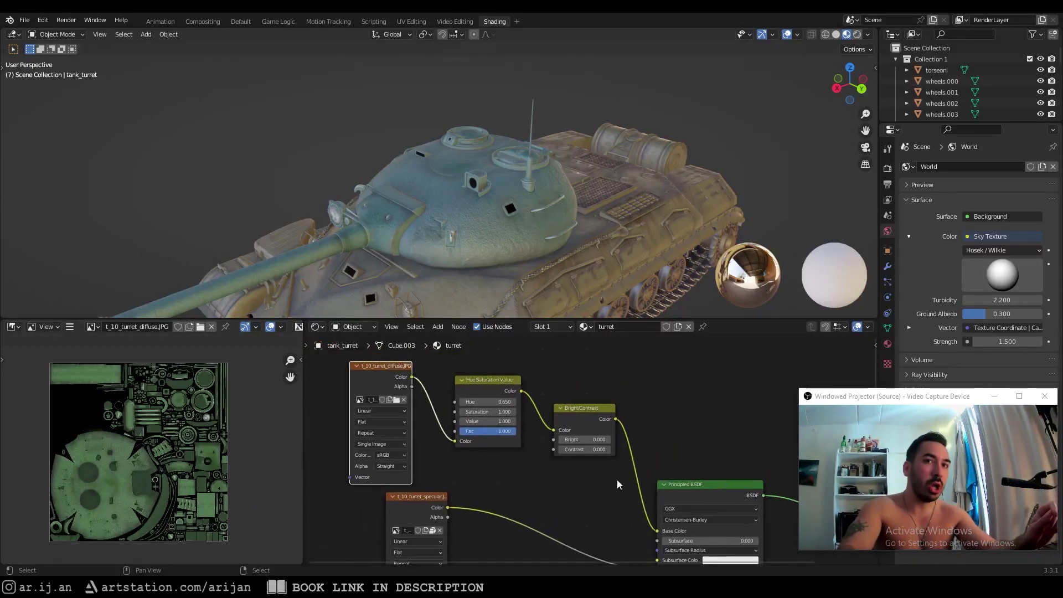
{"action": "middle_click_drag", "start_coordinate": [531, 458], "coordinate": [541, 461]}
{"action": "scroll", "coordinate": [113, 493], "scroll_direction": "up", "scroll_amount": 2}
{"action": "middle_click_drag", "start_coordinate": [113, 492], "coordinate": [153, 451]}
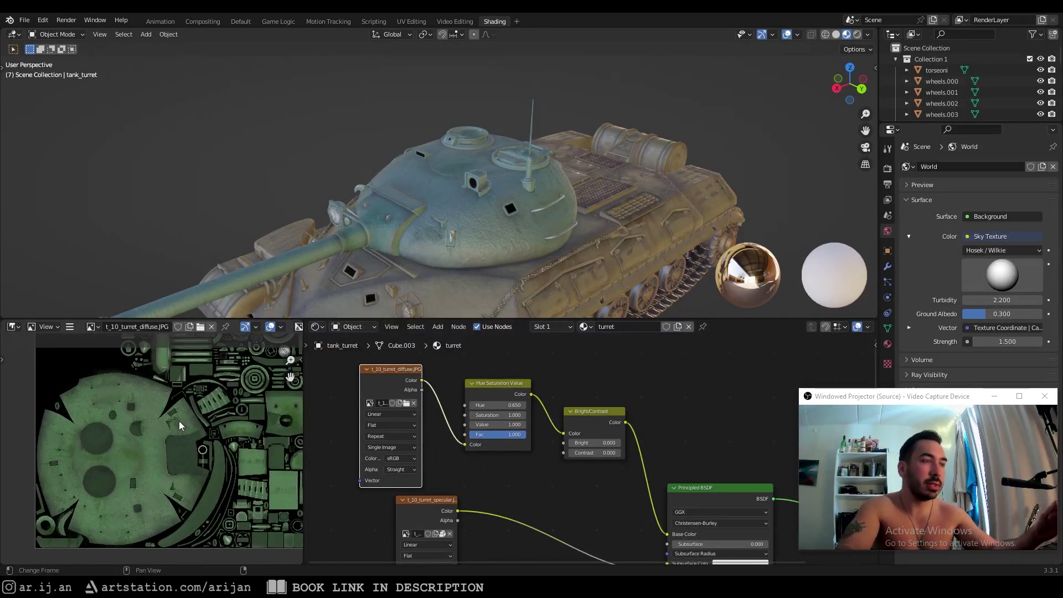
{"action": "middle_click_drag", "start_coordinate": [186, 413], "coordinate": [174, 434]}
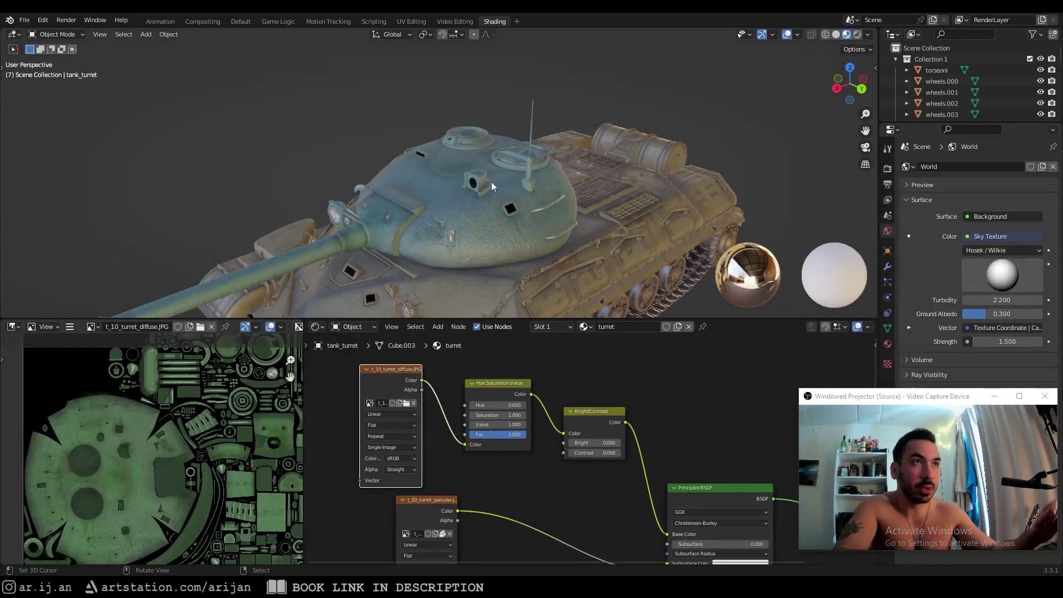
- Inspect the recoloured turret against the tank body from the front and both sides, selecting the turret object
{"action": "middle_click_drag", "start_coordinate": [491, 181], "coordinate": [327, 338]}
{"action": "scroll", "coordinate": [119, 479], "scroll_direction": "down", "scroll_amount": 3}
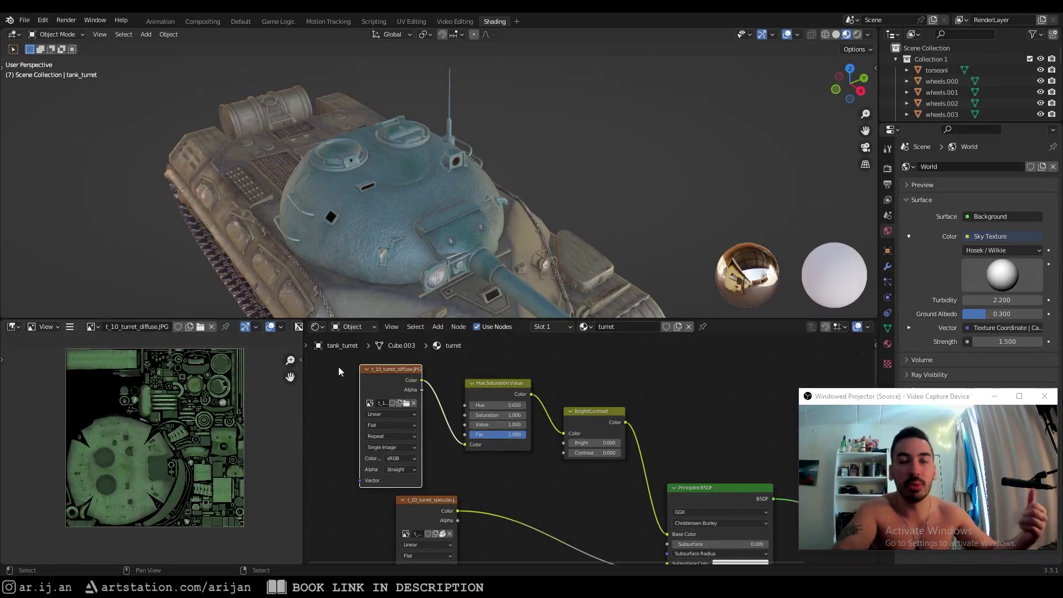
{"action": "middle_click_drag", "start_coordinate": [593, 278], "coordinate": [514, 275]}
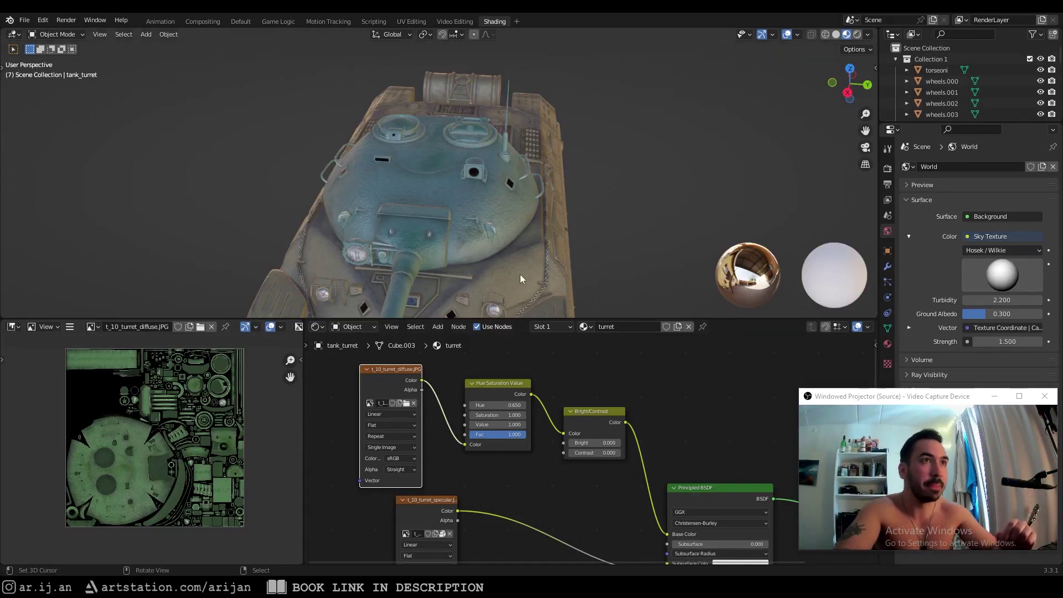
{"action": "middle_click_drag", "start_coordinate": [520, 274], "coordinate": [455, 221]}
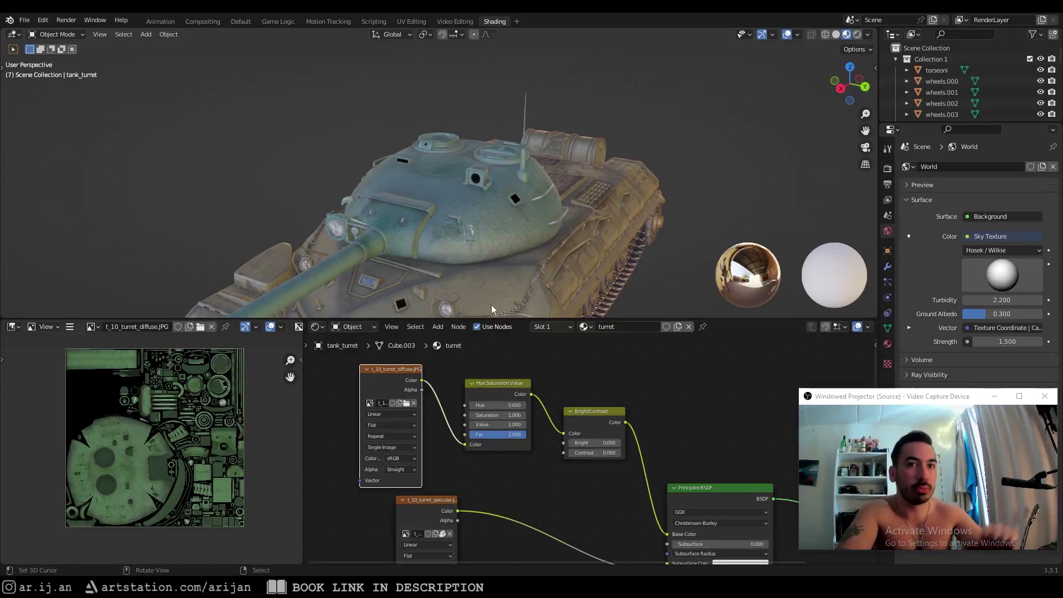
{"action": "left_click", "coordinate": [502, 230]}
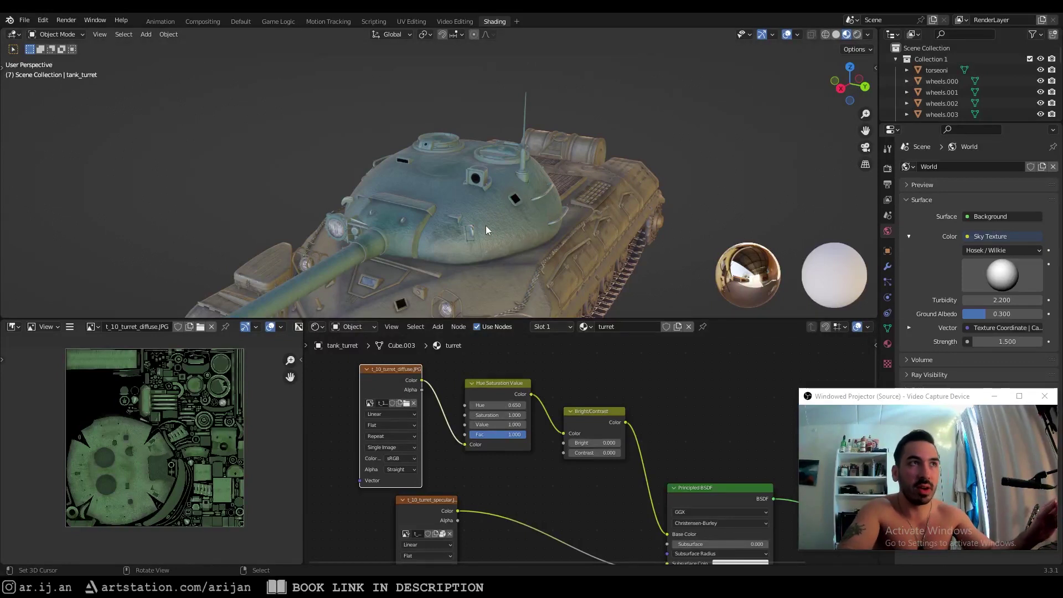
{"action": "middle_click_drag", "start_coordinate": [486, 225], "coordinate": [510, 203]}
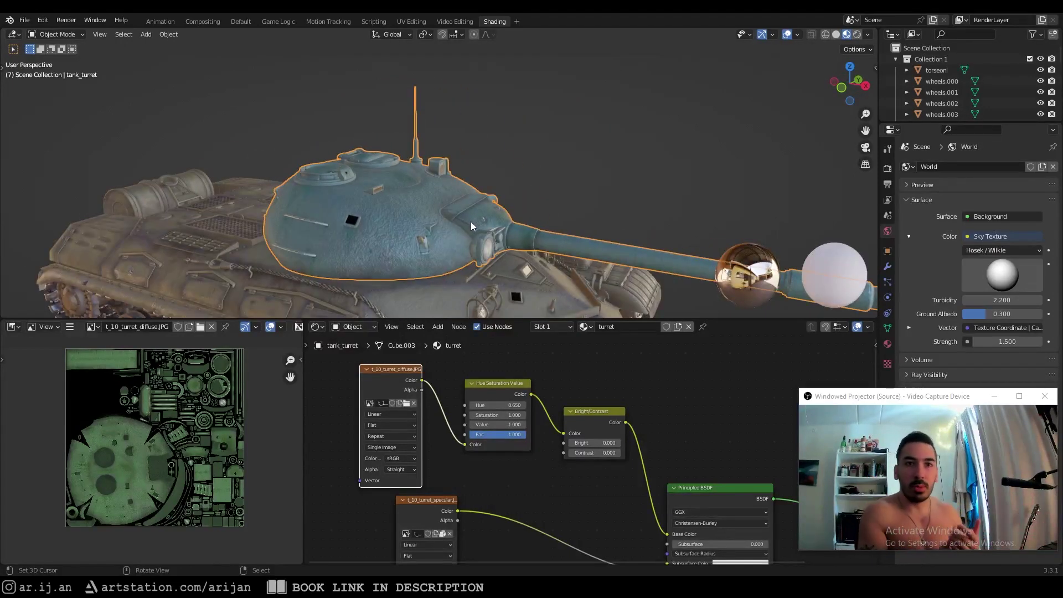